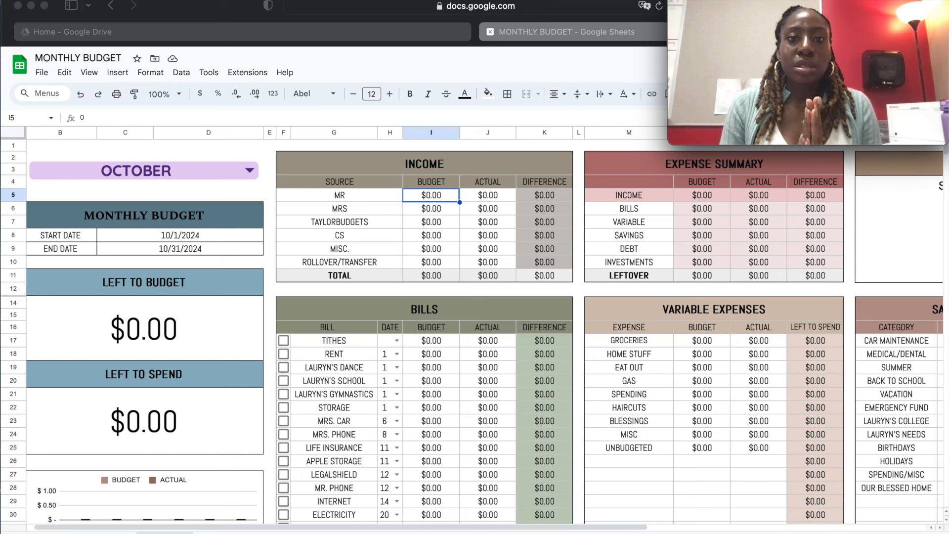
Step: Look over the monthly budget template's income, bills, variable expenses and savings sections
mouse_move(815, 92)
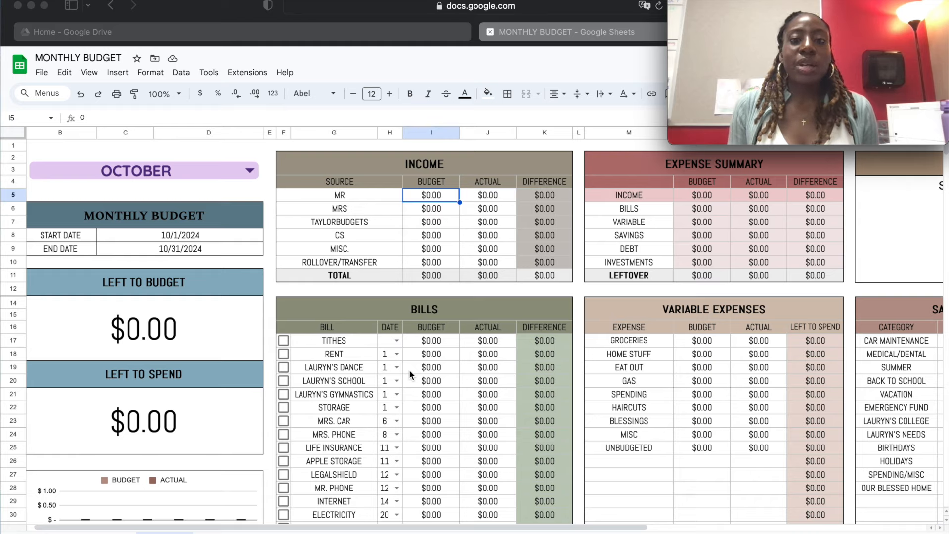
scroll(408, 370, down, 3)
scroll(408, 369, right, 2)
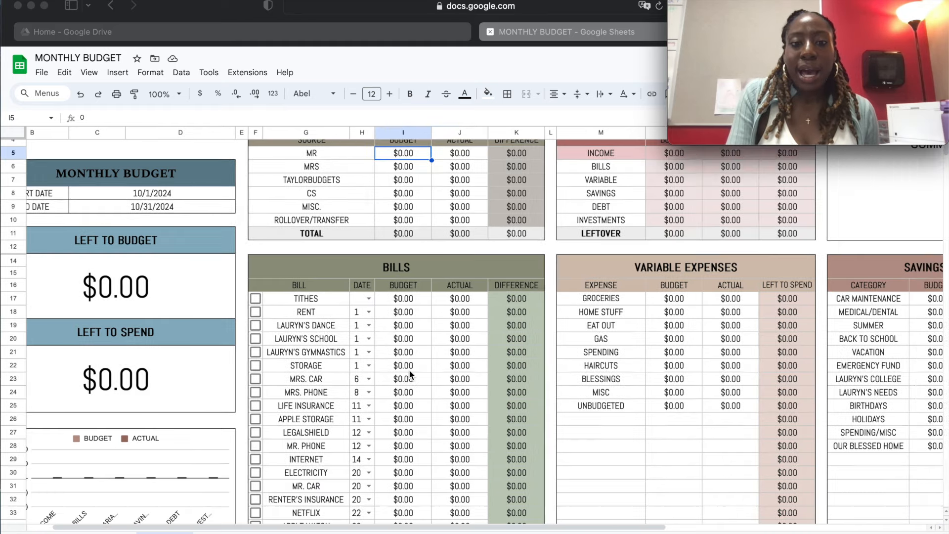
scroll(408, 369, left, 1)
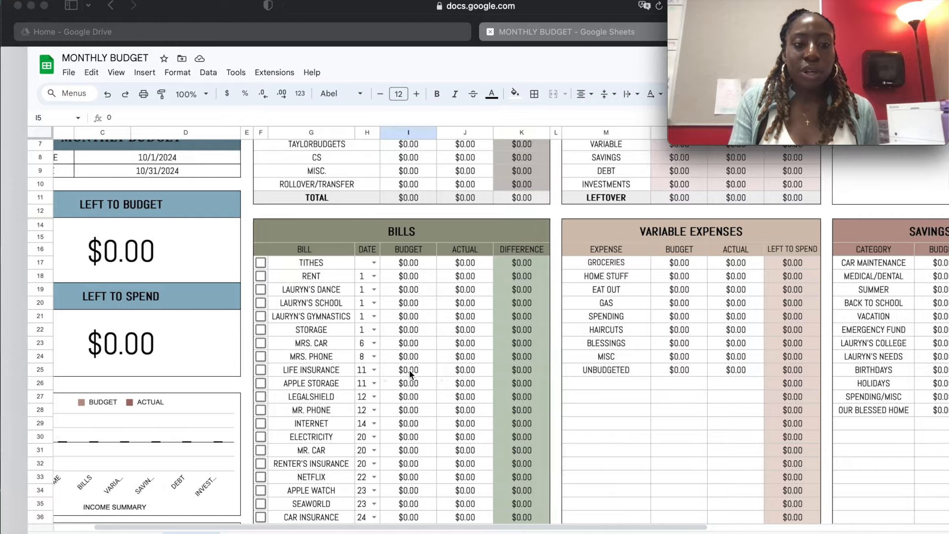
scroll(408, 369, right, 1)
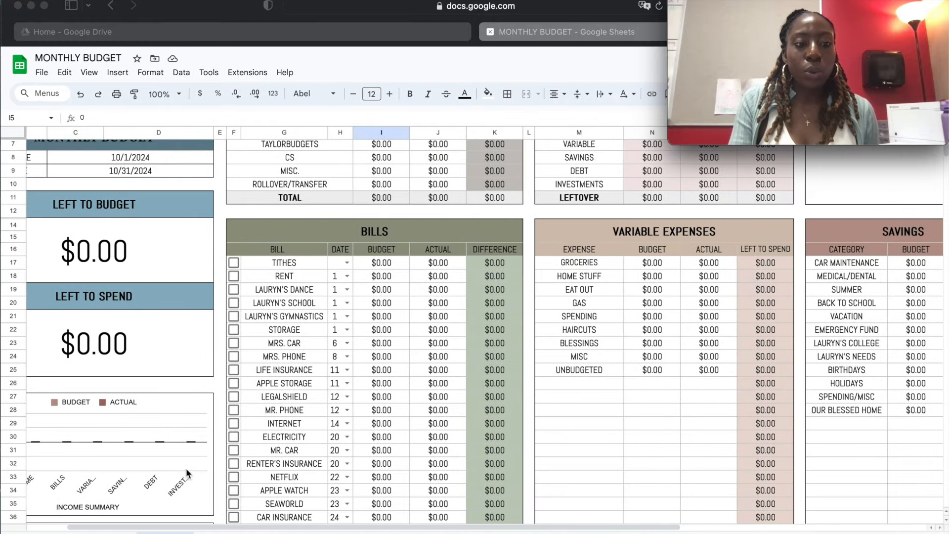
click(60, 527)
click(60, 527)
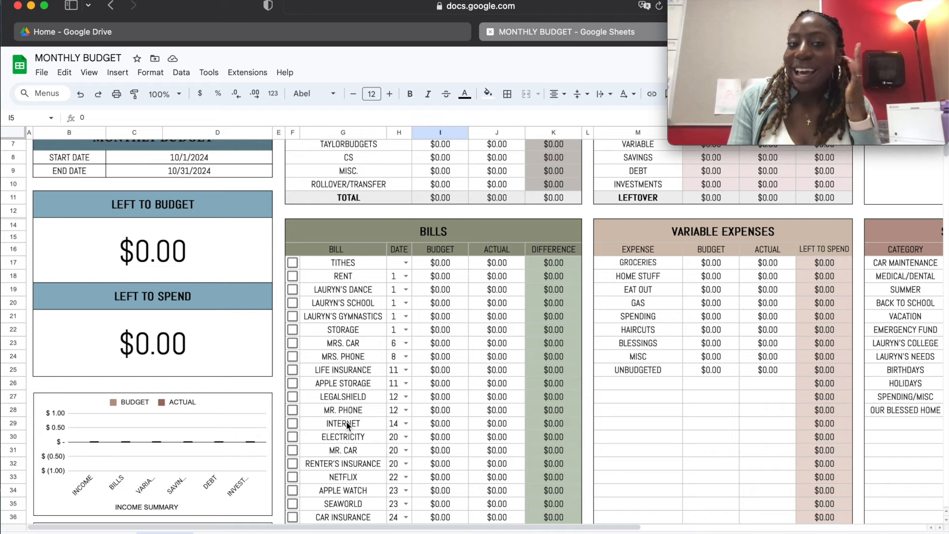
scroll(346, 421, up, 3)
scroll(346, 420, right, 1)
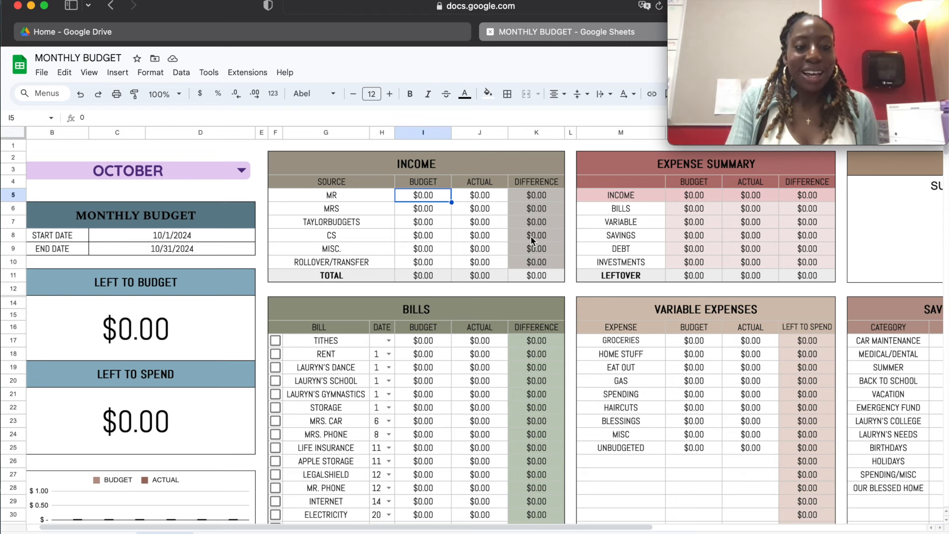
scroll(36, 531, left, 2)
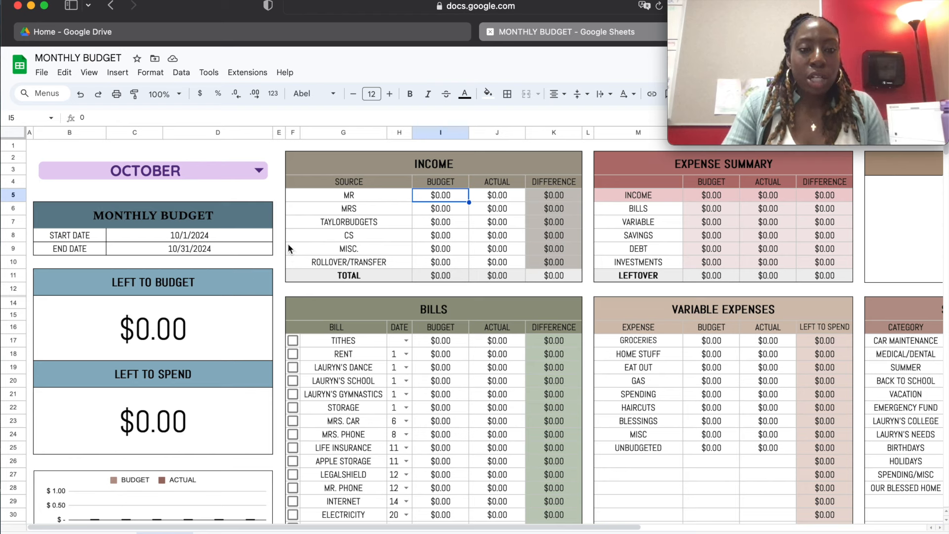
Step: Choose OCTOBER as the budget month and check the start and end date rows below it
click(261, 171)
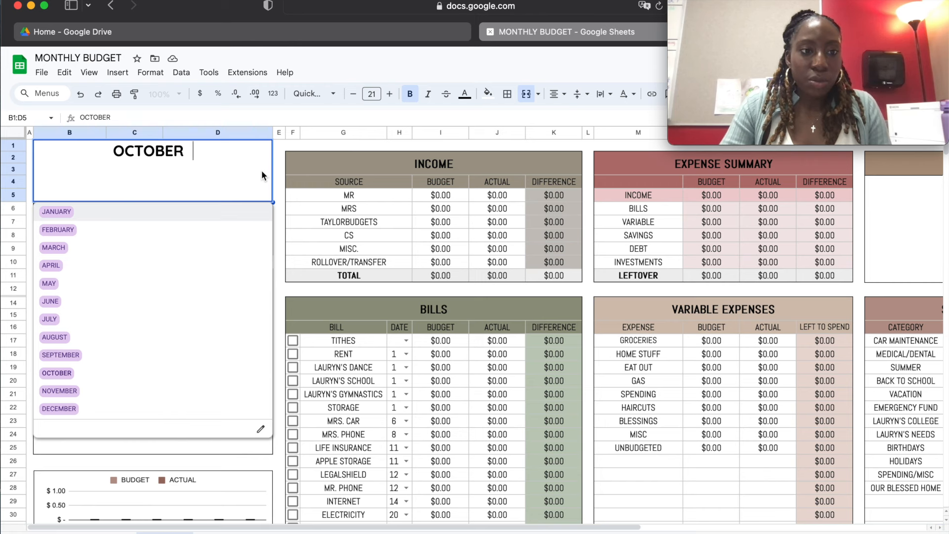
click(112, 373)
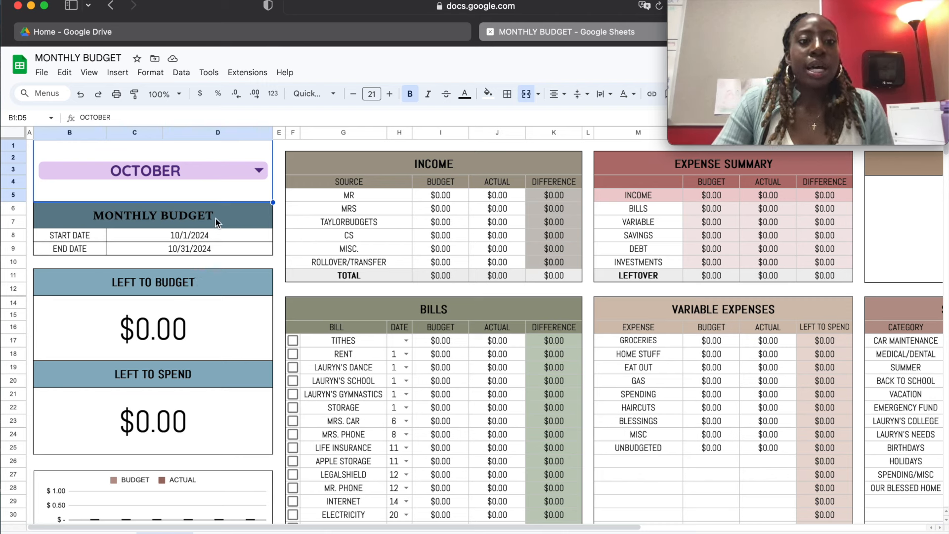
click(80, 240)
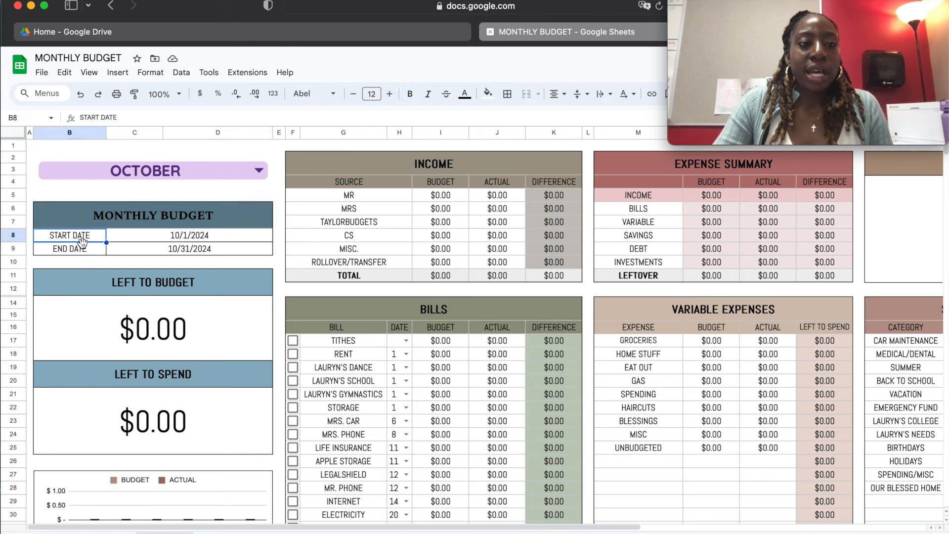
click(91, 247)
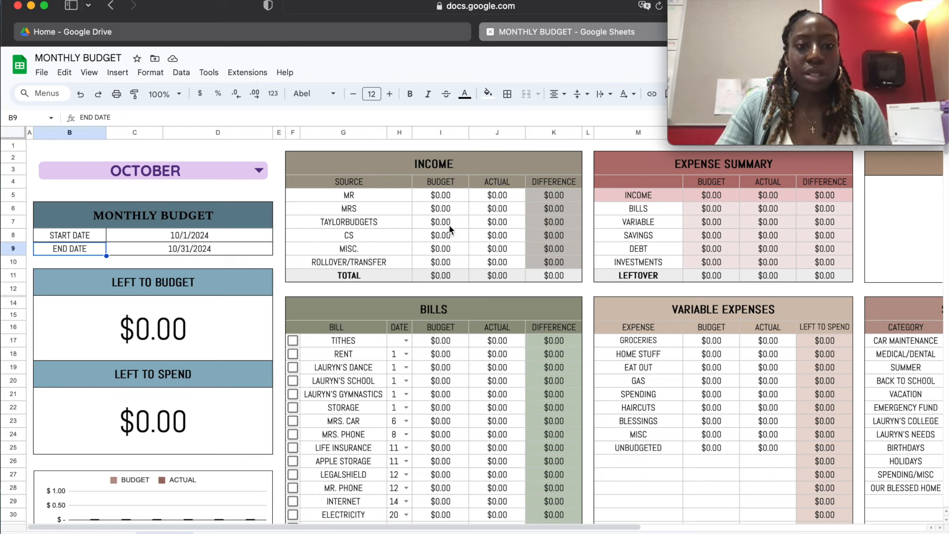
Step: Enter budgeted income of 2361 for MR and 4000 for MRS in the Income table
click(442, 198)
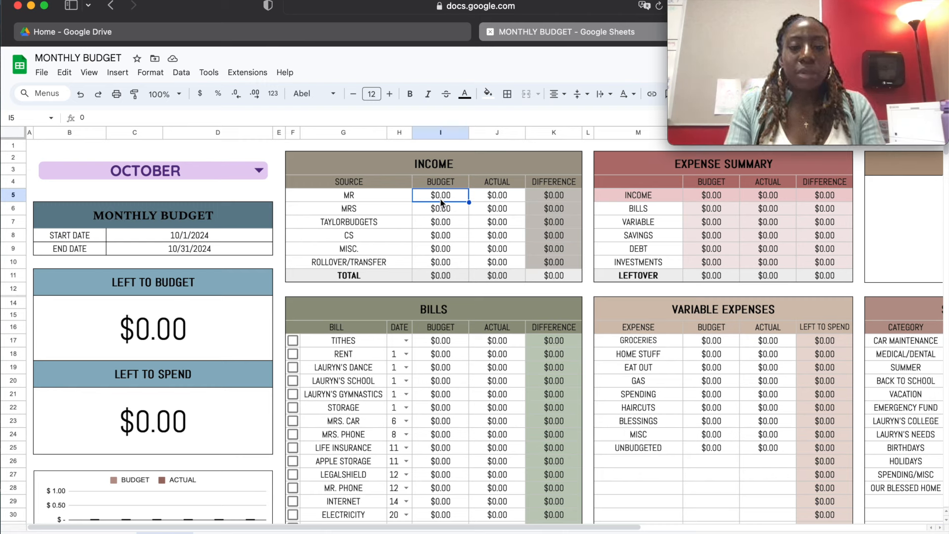
text(2361)
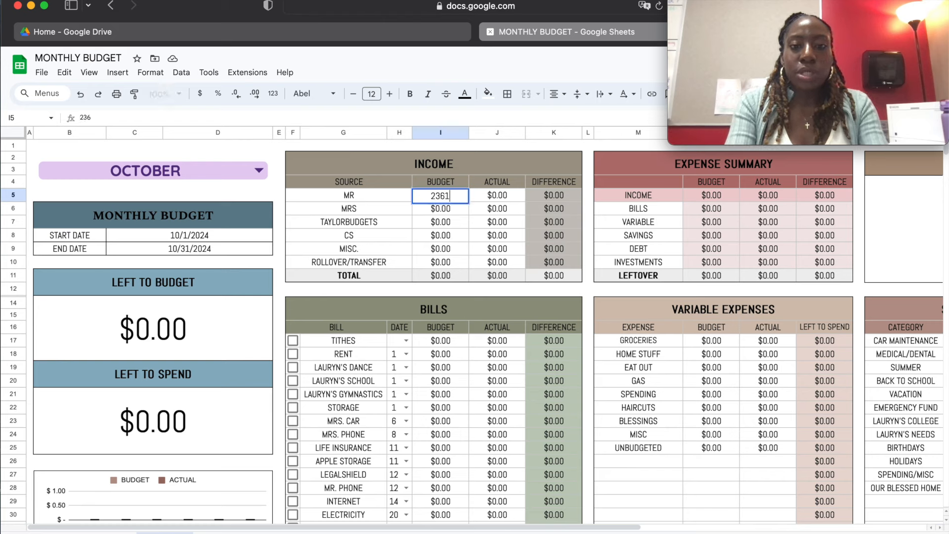
click(441, 213)
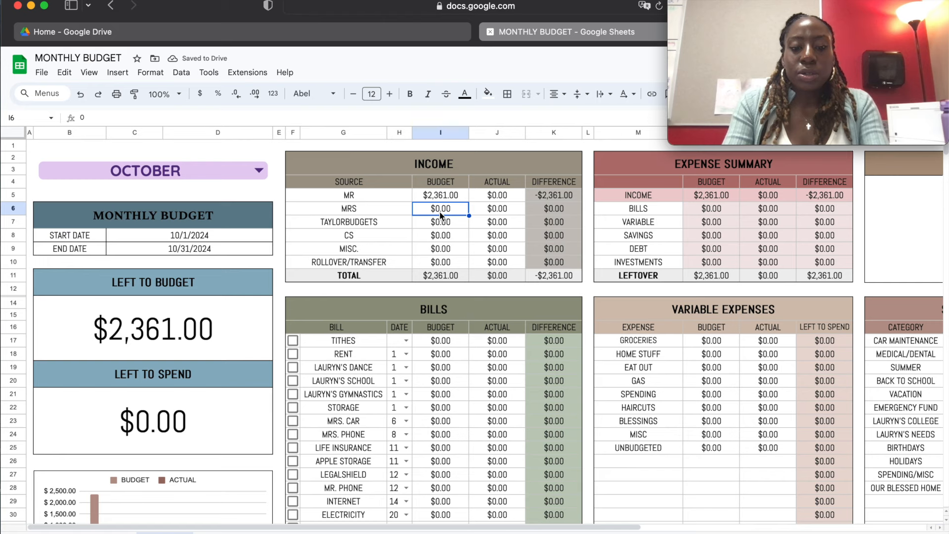
text(4000)
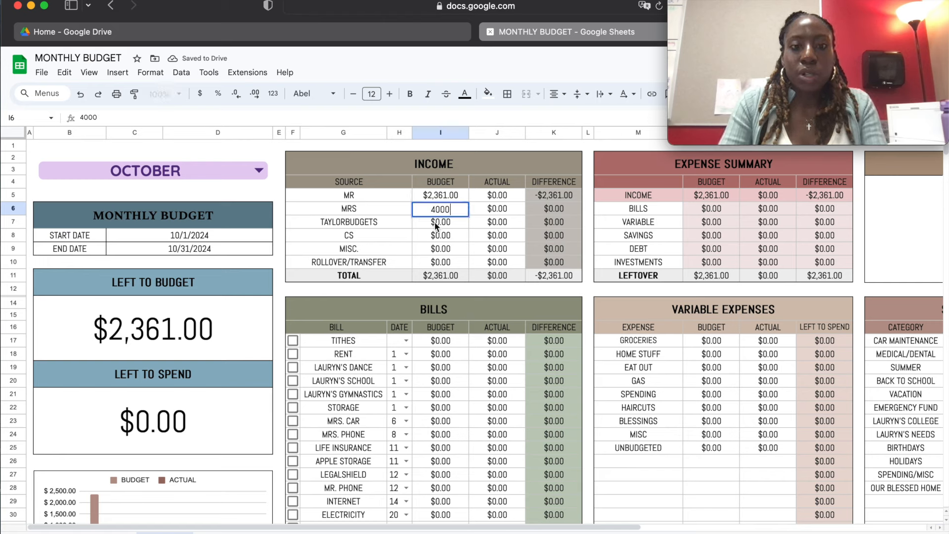
click(435, 226)
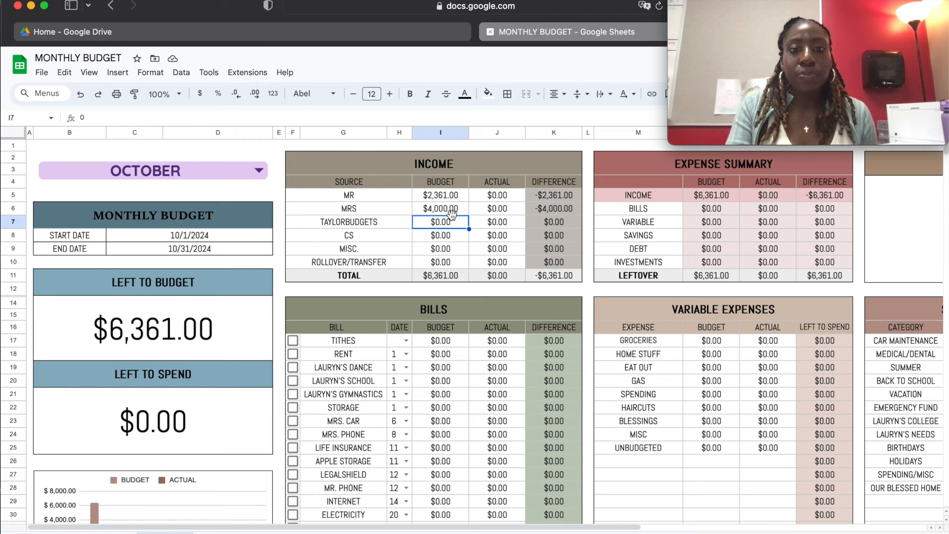
Step: Enter budgeted income of 287 for CS and 273 for MISC. in the Income table
click(450, 235)
text(2)
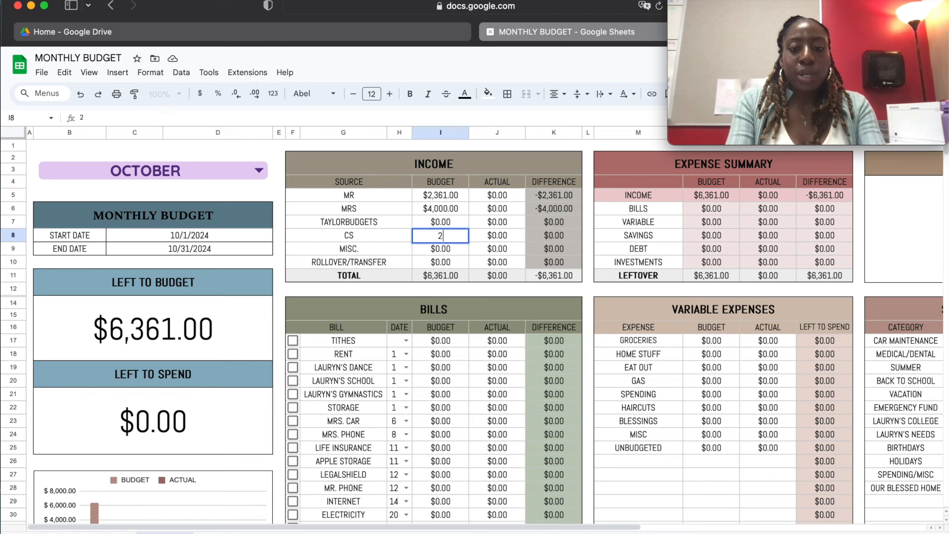
text(87)
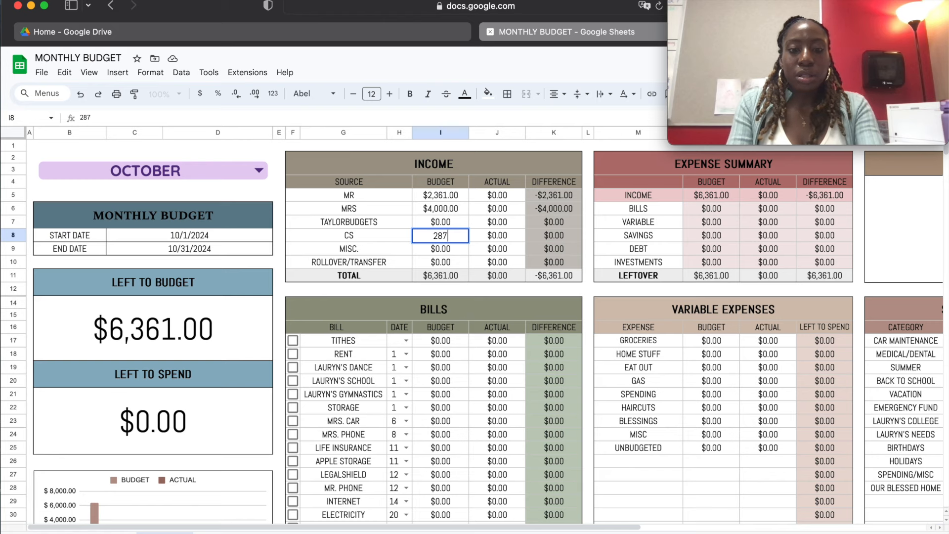
click(440, 249)
text(273)
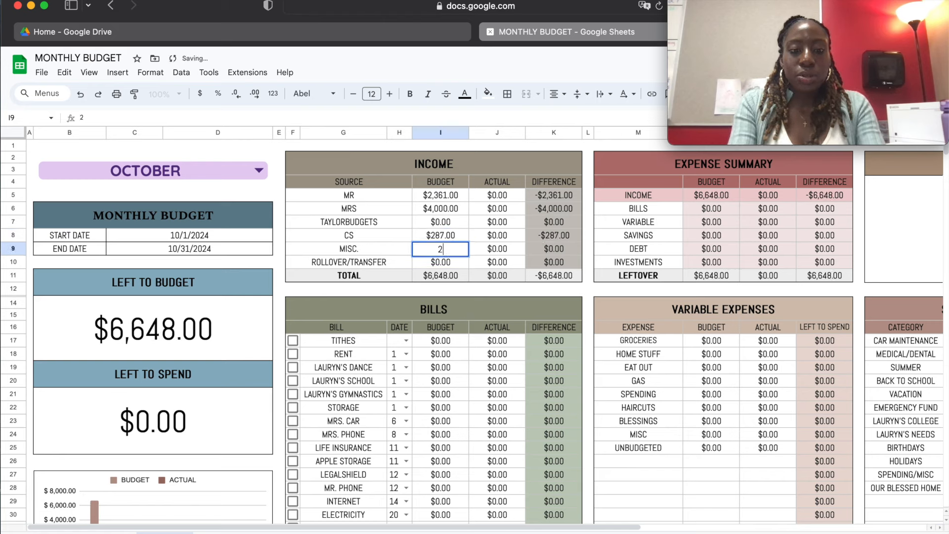
click(445, 264)
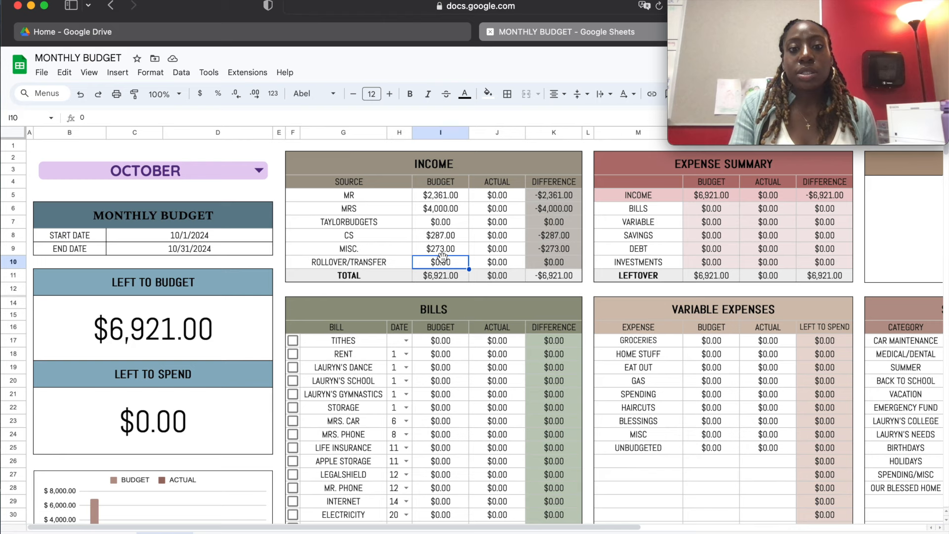
Step: Review the budgeted amounts for MISC., ROLLOVER/TRANSFER, MRS and MR and the total in the Income table
click(439, 253)
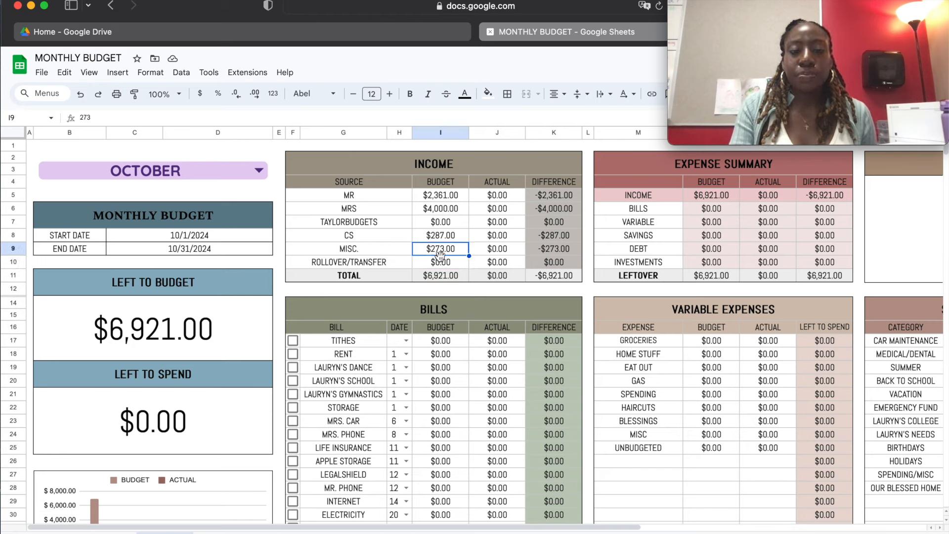
click(442, 262)
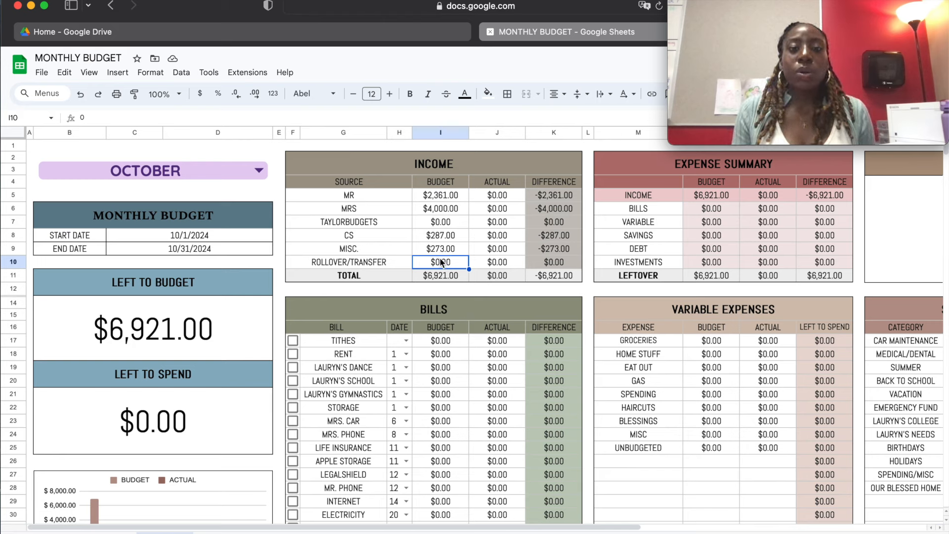
click(452, 207)
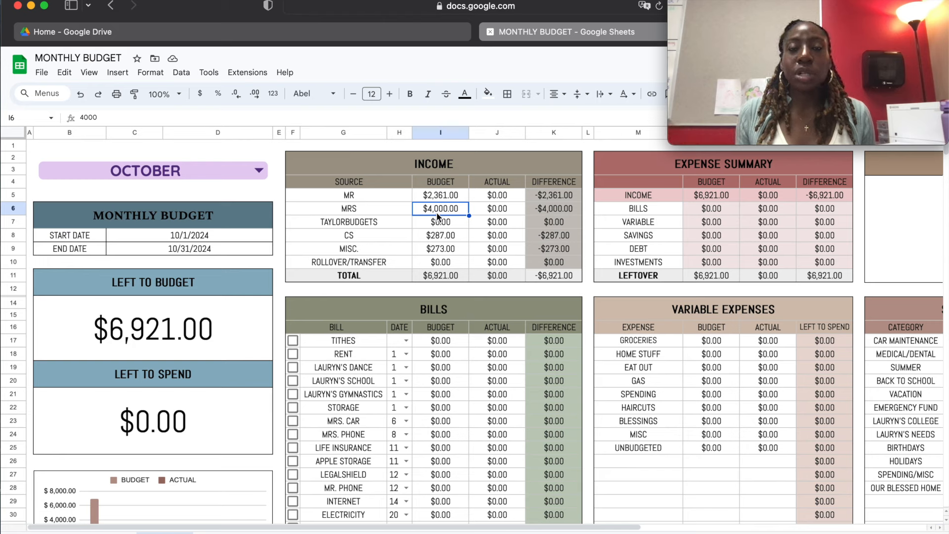
click(453, 198)
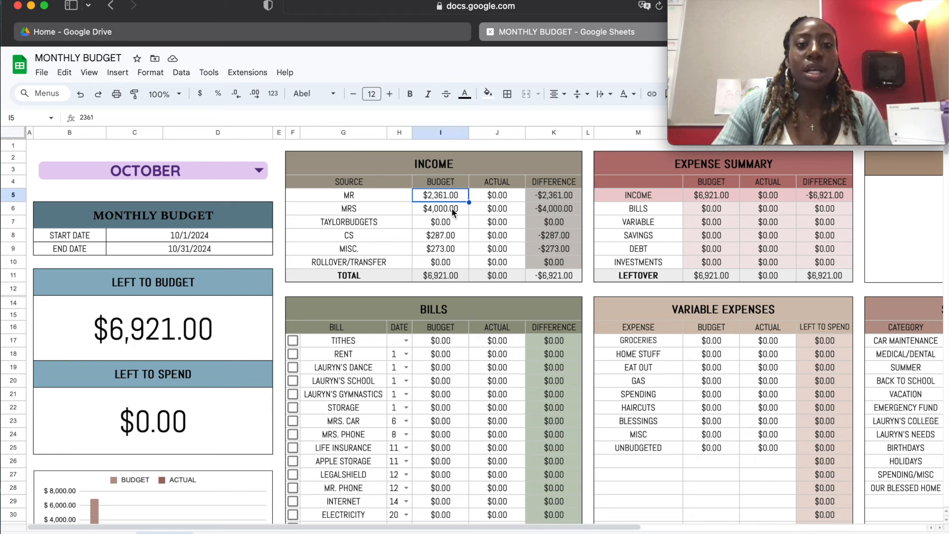
click(452, 209)
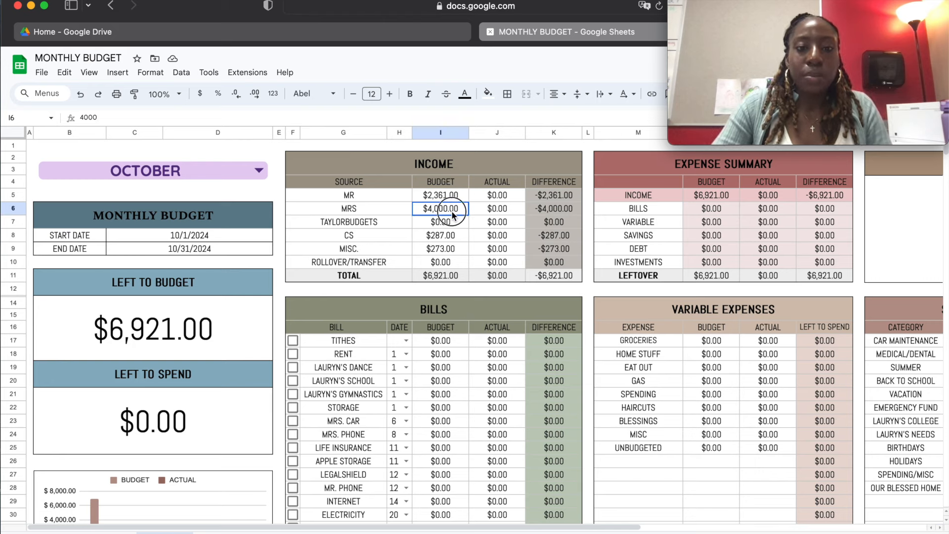
click(446, 277)
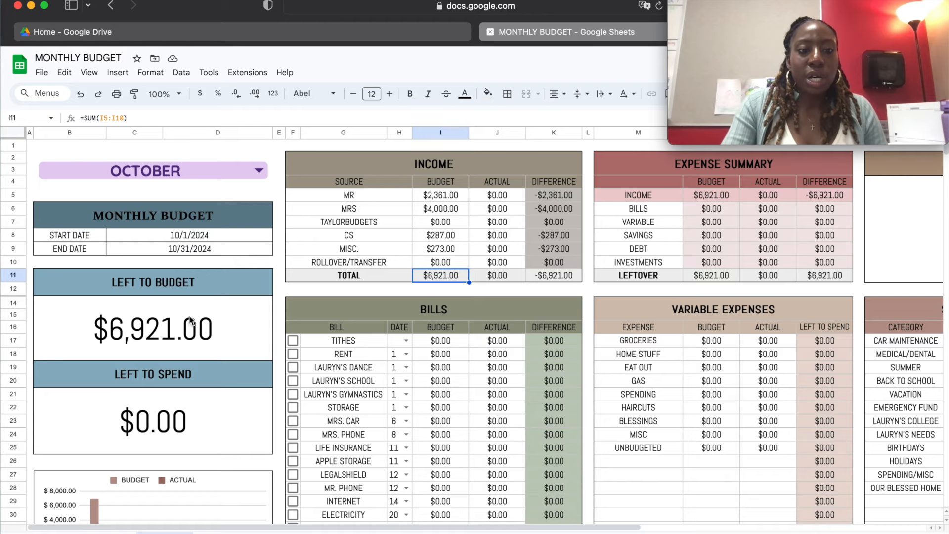
Step: Examine the left-to-budget figure, income summary chart, expense summary, budgeted breakdown and the bills list
scroll(206, 353, down, 5)
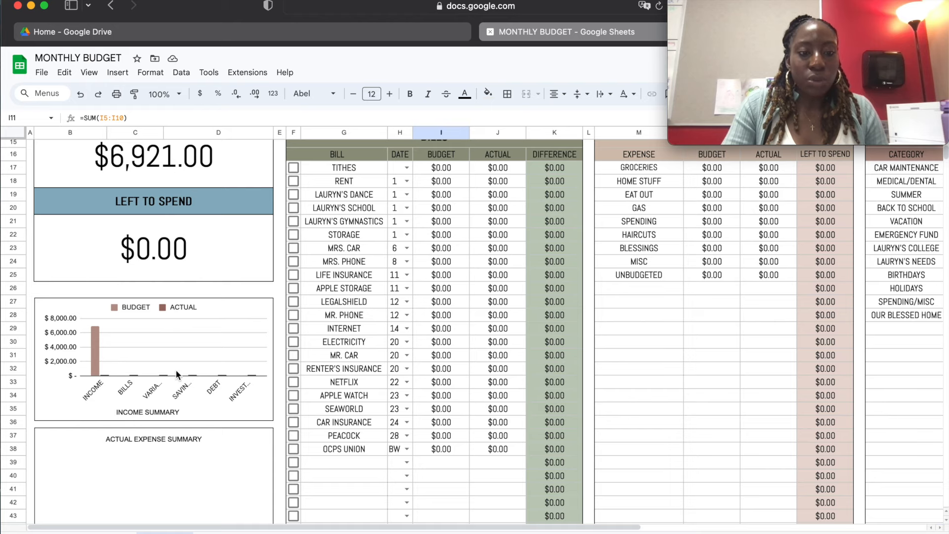
scroll(349, 352, up, 5)
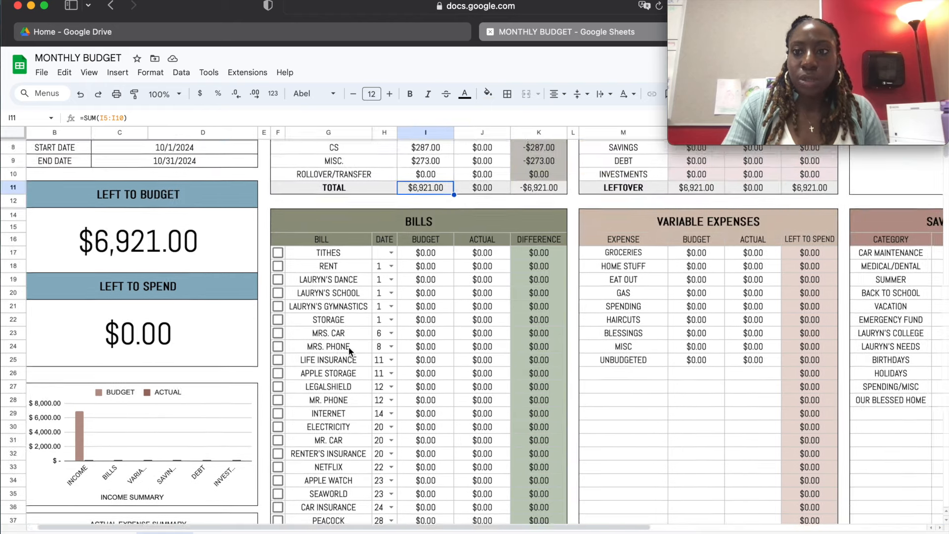
scroll(349, 352, right, 3)
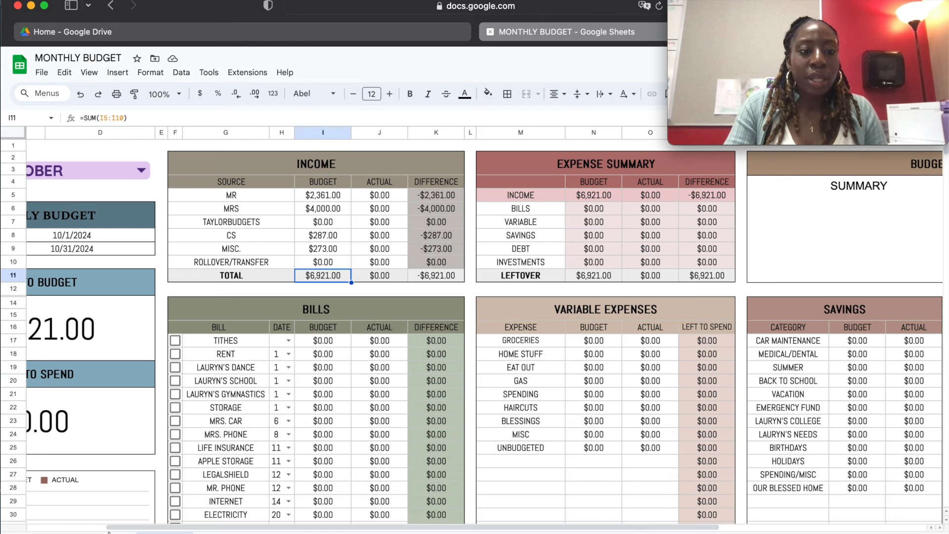
scroll(123, 510, left, 3)
scroll(133, 502, down, 1)
scroll(132, 503, down, 3)
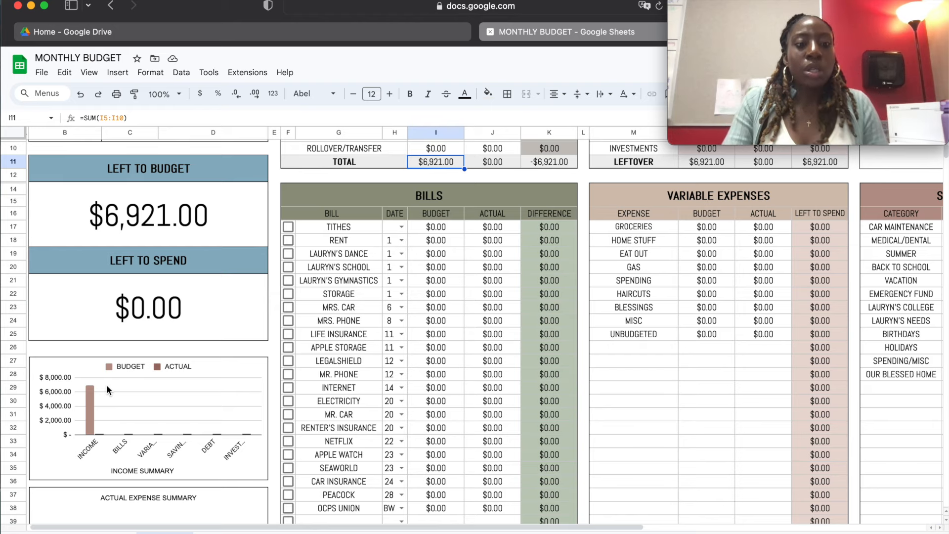
scroll(173, 489, down, 4)
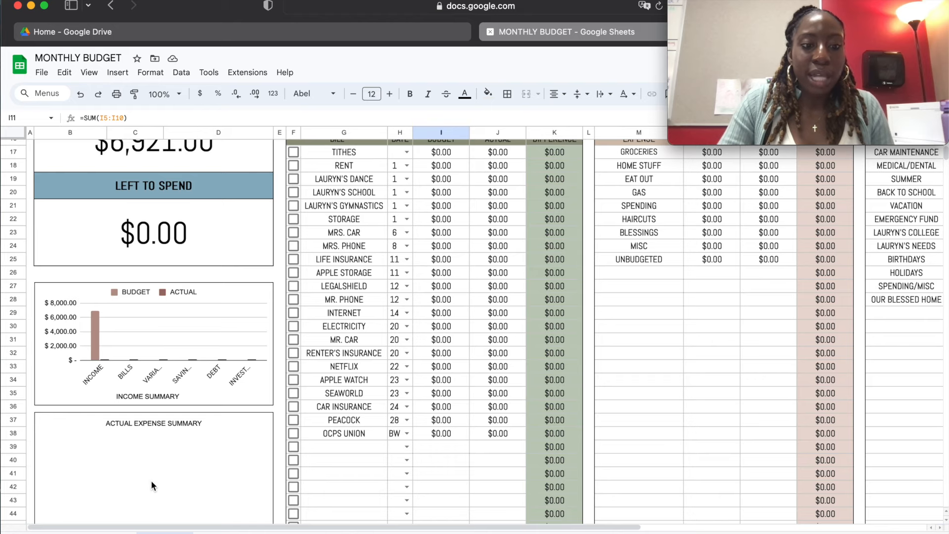
scroll(152, 484, up, 8)
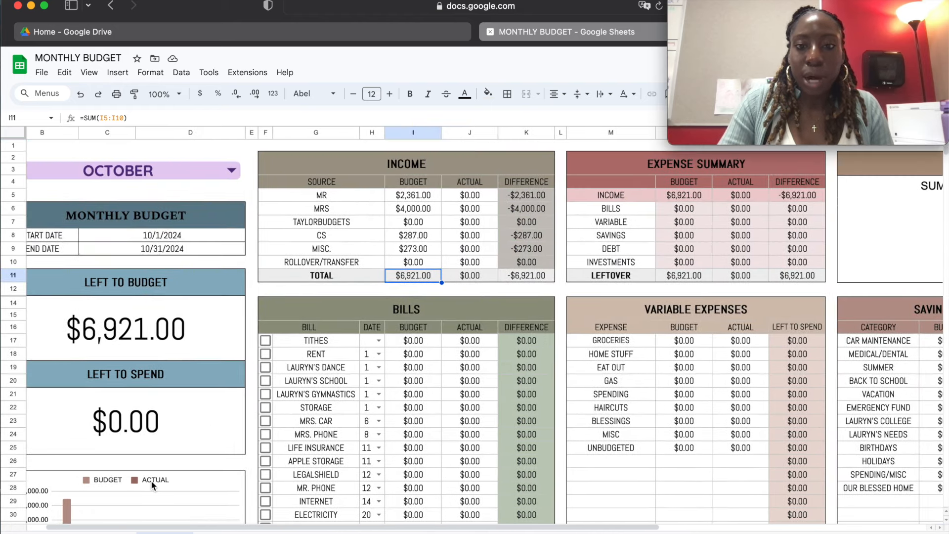
drag(258, 527, 506, 526)
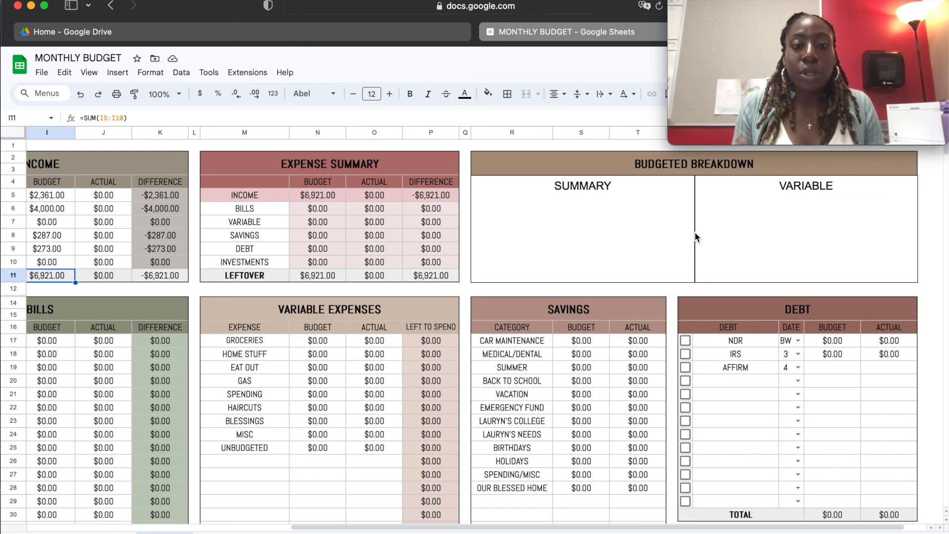
click(286, 530)
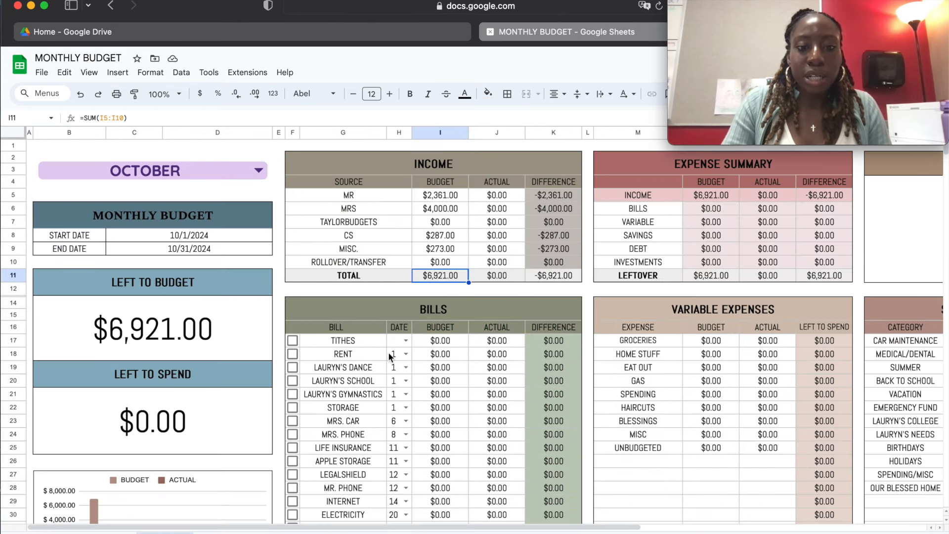
scroll(589, 426, down, 5)
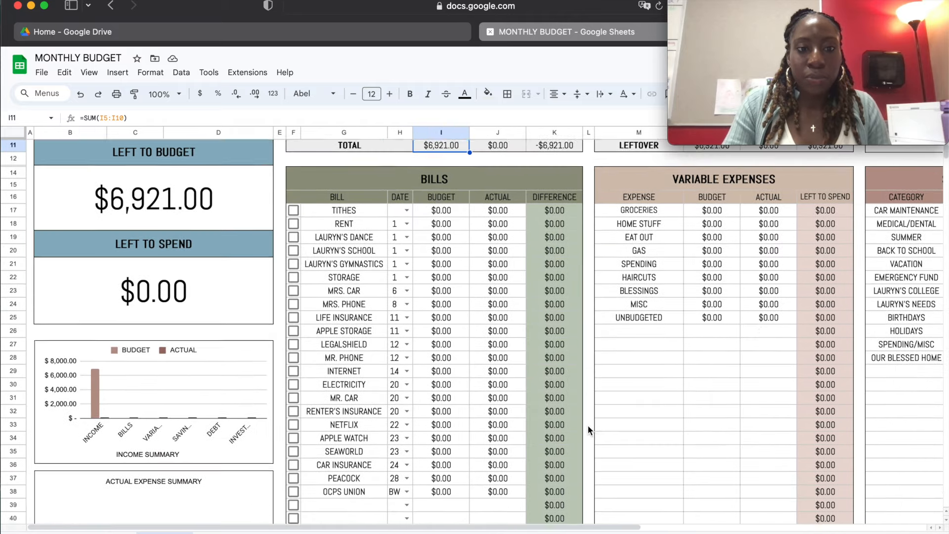
Step: Enter budgeted amounts of 636 for TITHES and 1775 for RENT in the Bills table
scroll(589, 429, up, 3)
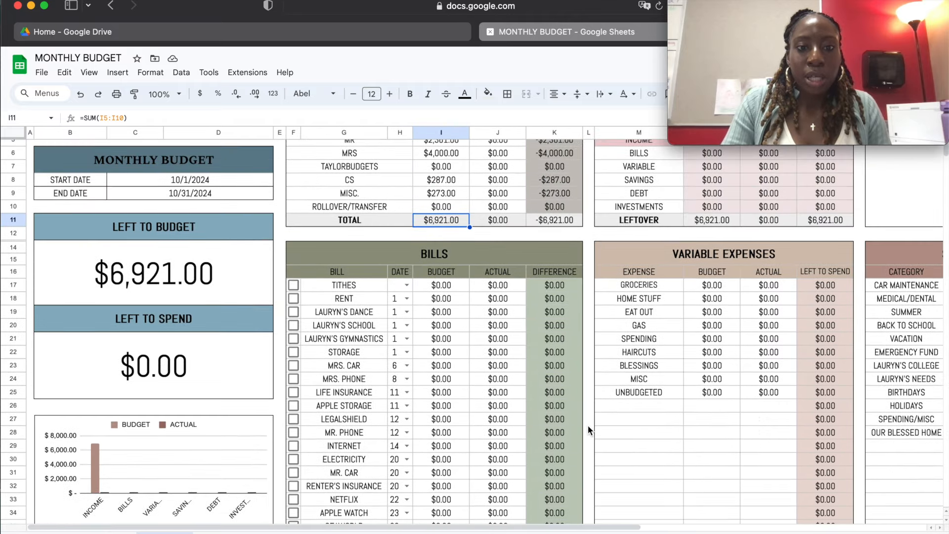
click(451, 291)
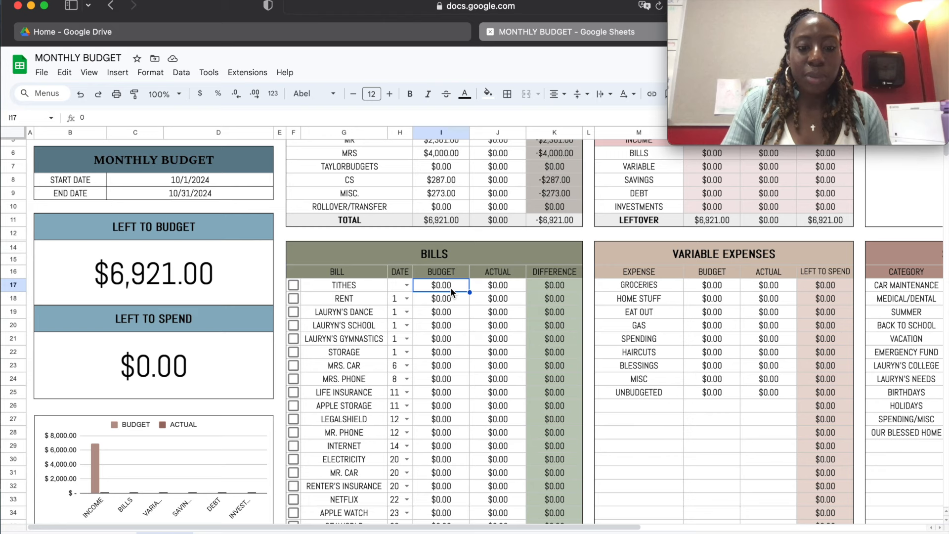
text(636)
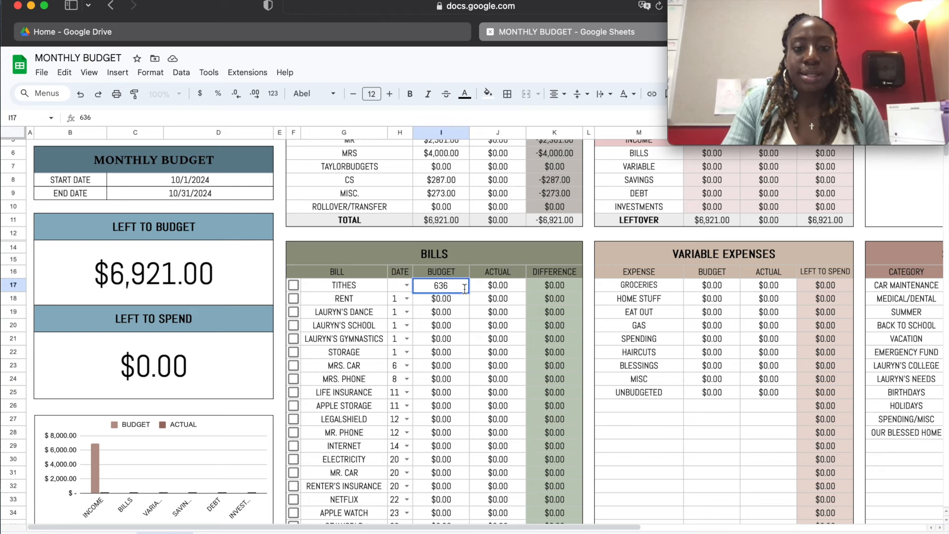
key(Return)
scroll(456, 300, up, 2)
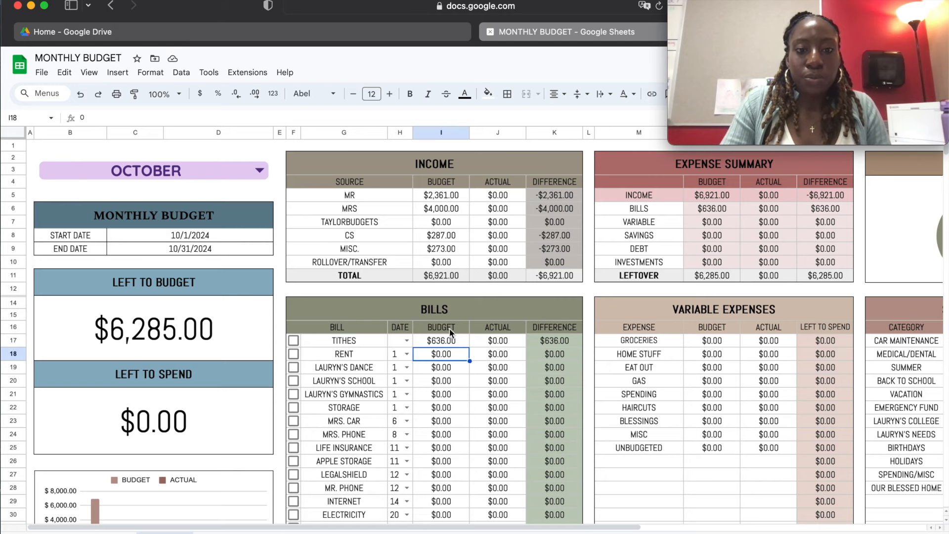
scroll(462, 359, down, 1)
scroll(462, 359, down, 1)
text(1775)
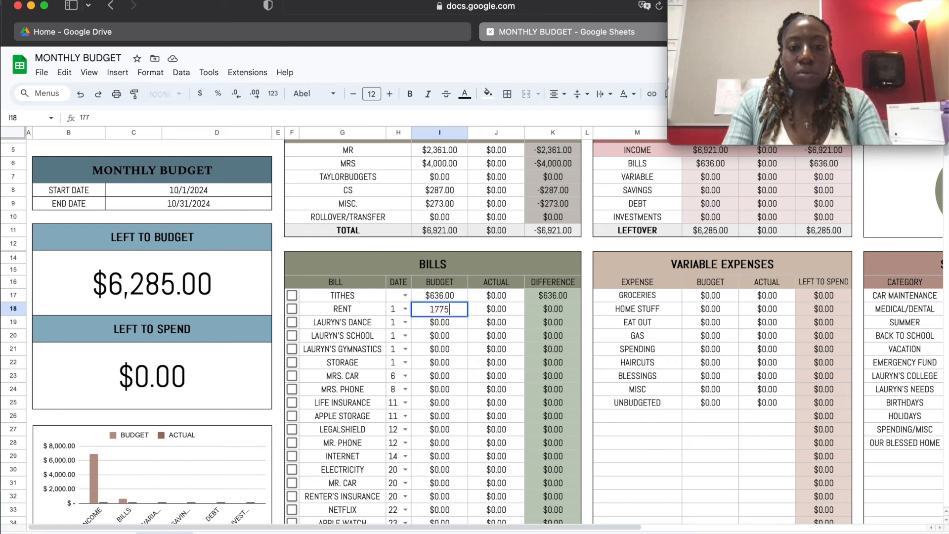
click(438, 328)
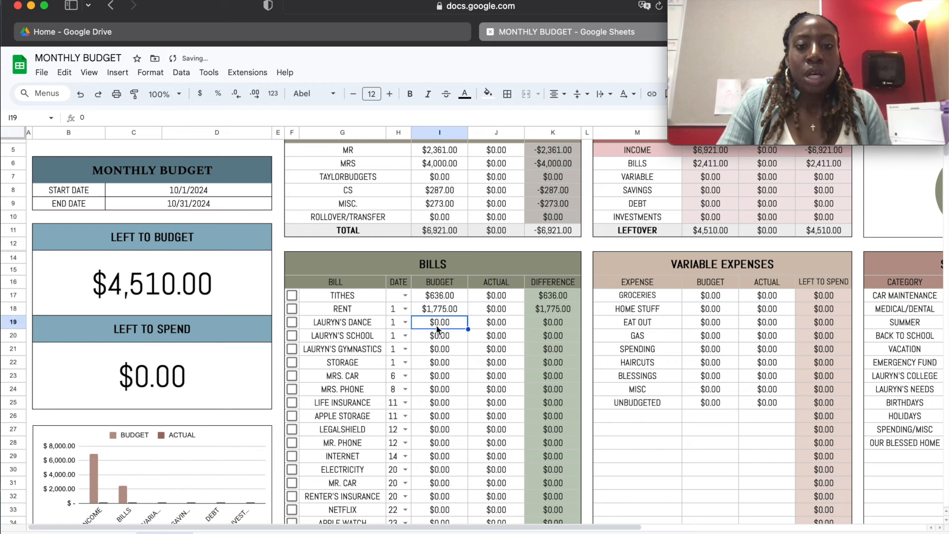
Step: Enter budgeted amounts of 108 for the child's dance and 230 for the child's school in the Bills table
text(108)
click(447, 340)
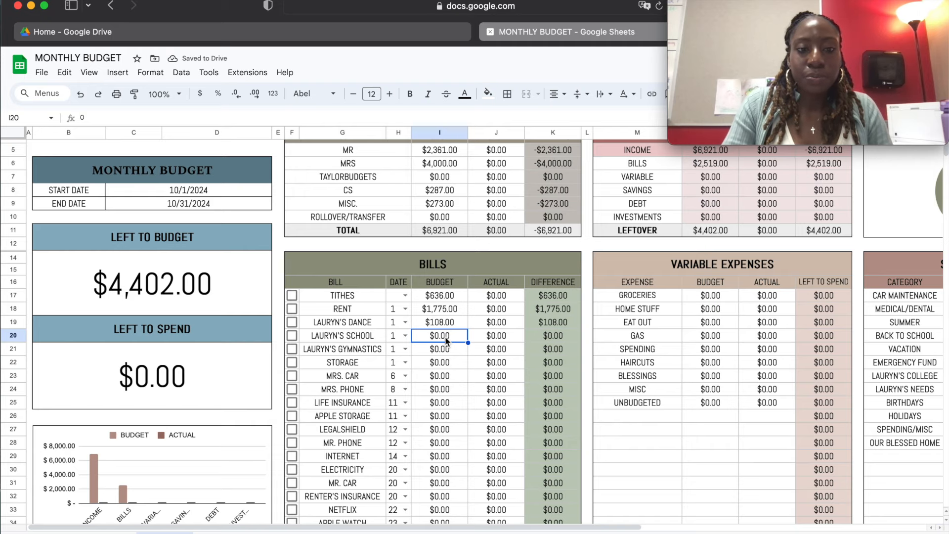
scroll(446, 340, up, 2)
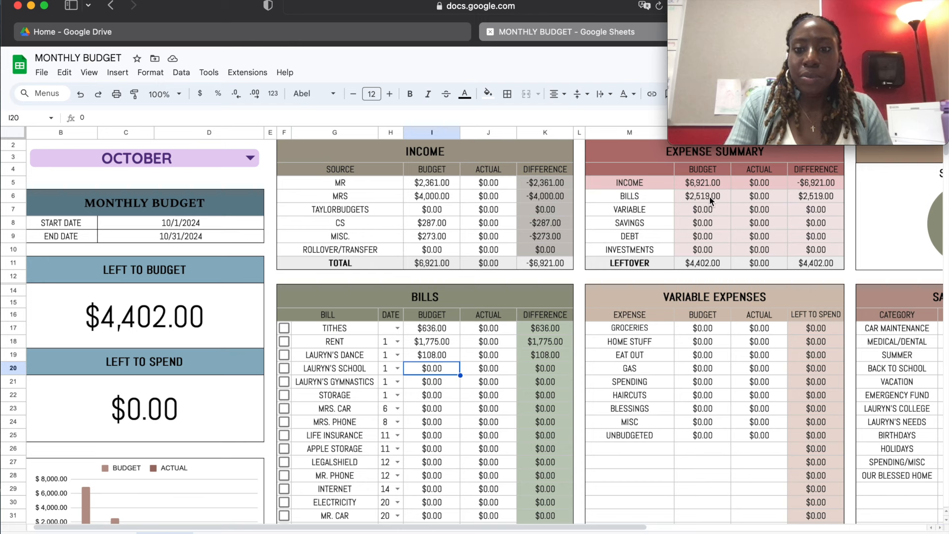
drag(435, 527, 629, 528)
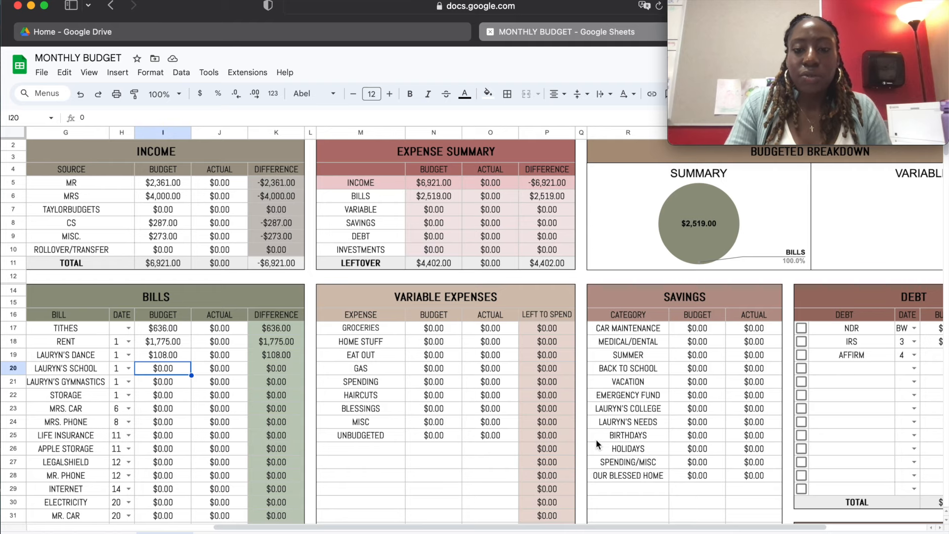
click(126, 528)
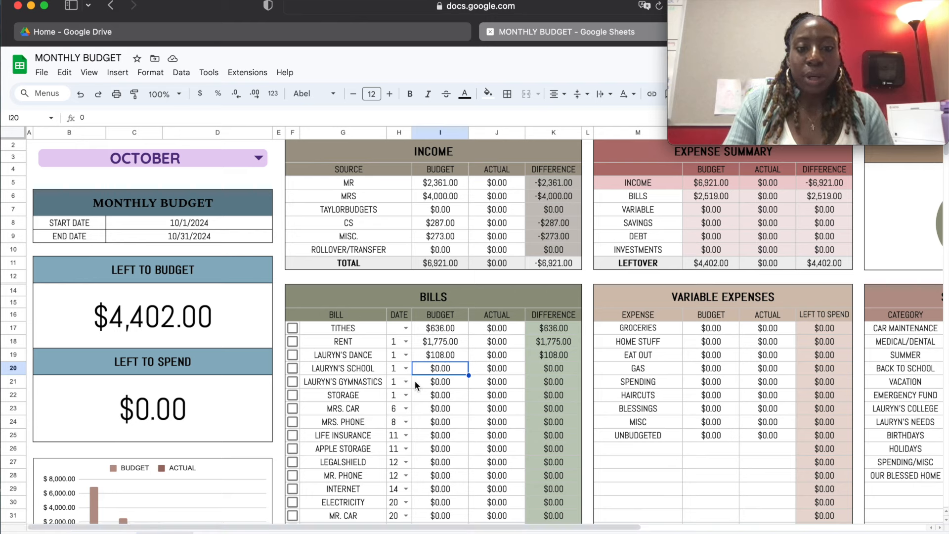
text(230)
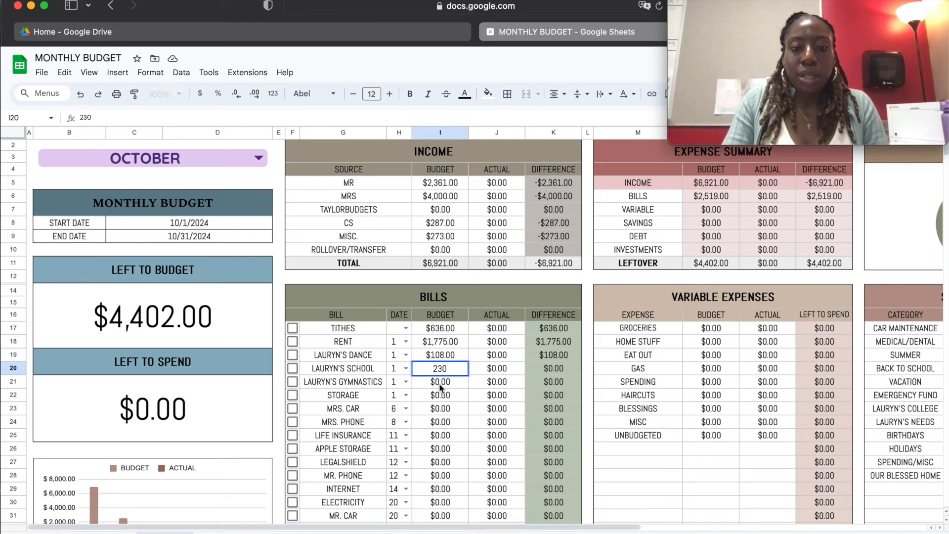
key(Return)
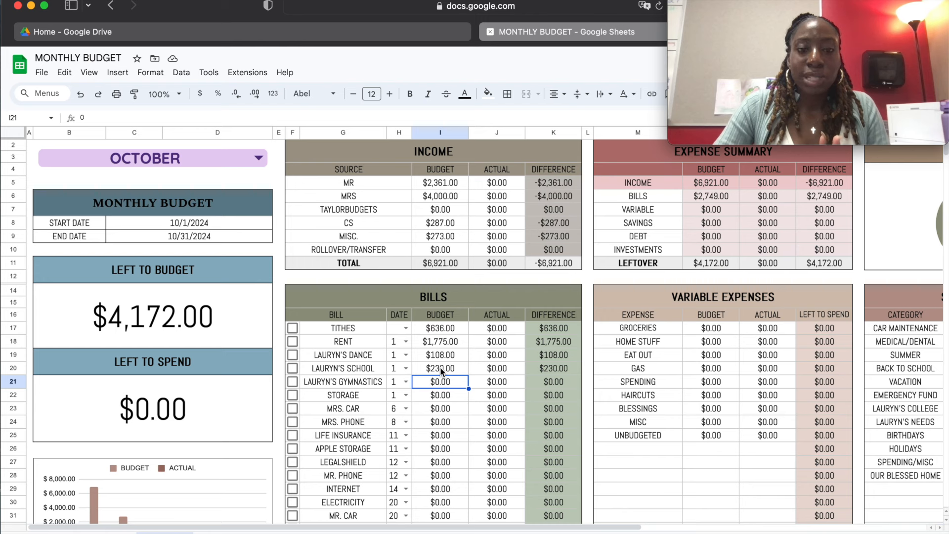
Step: Enter budgeted amounts of 80 for the child's gymnastics and 83 for STORAGE in the Bills table
click(440, 367)
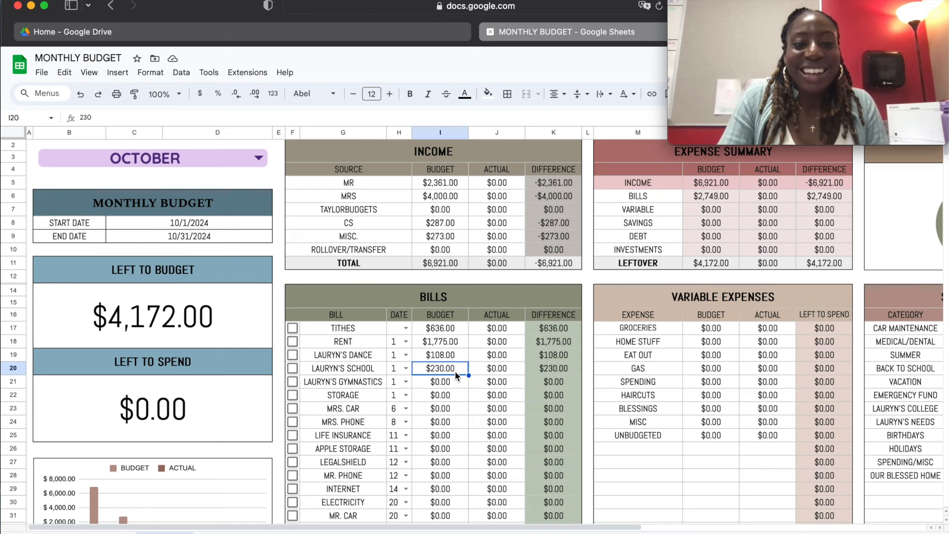
click(450, 382)
text(80)
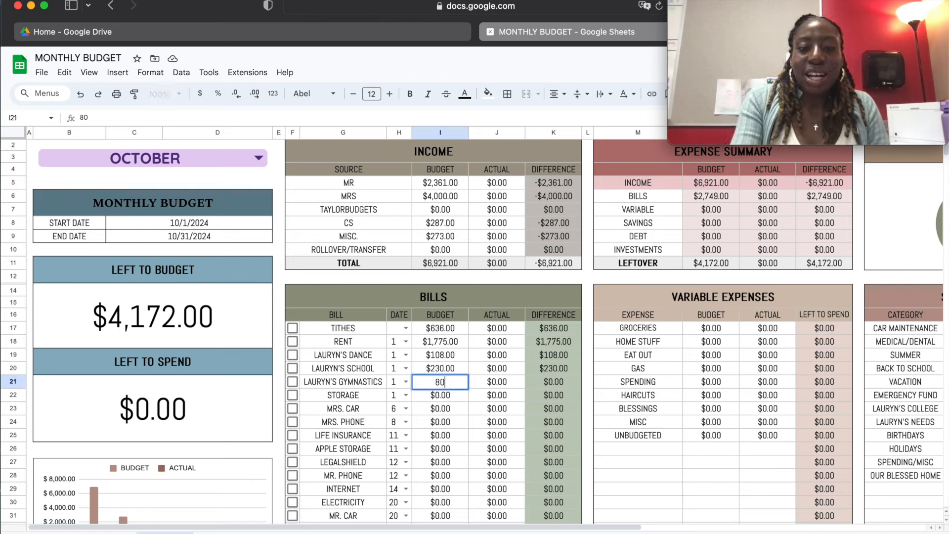
click(452, 397)
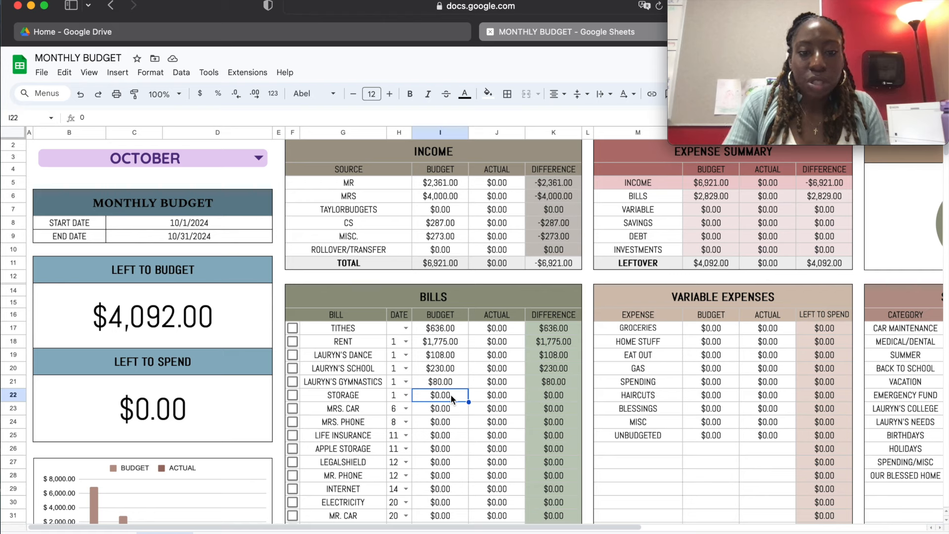
text(83)
key(Return)
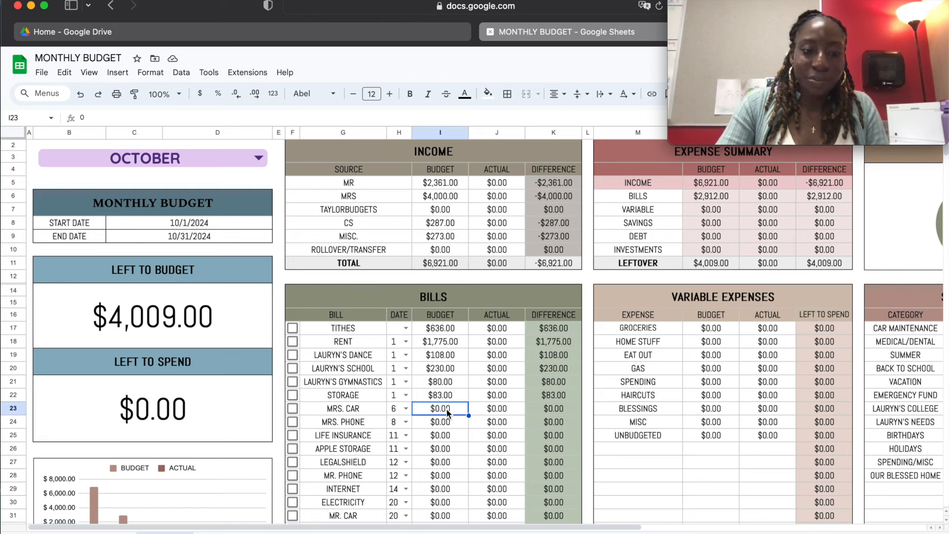
Step: Enter budgeted amounts of 457 for MRS. CAR and 30 for MRS. PHONE in the Bills table
text(457)
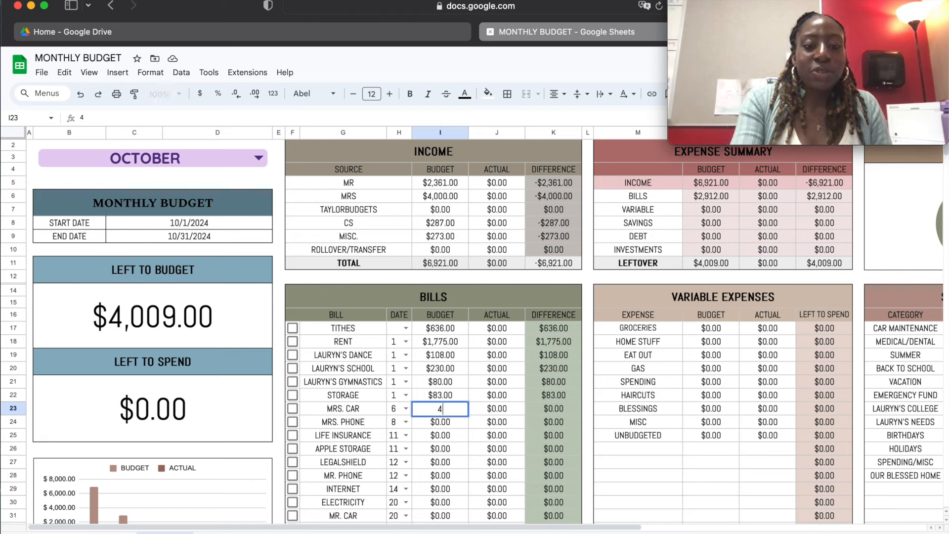
click(443, 428)
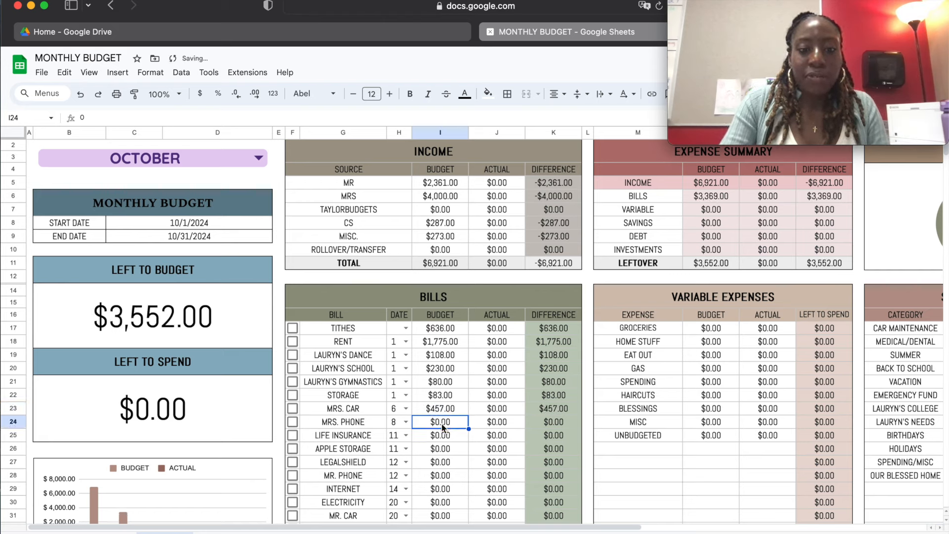
text(30)
click(442, 438)
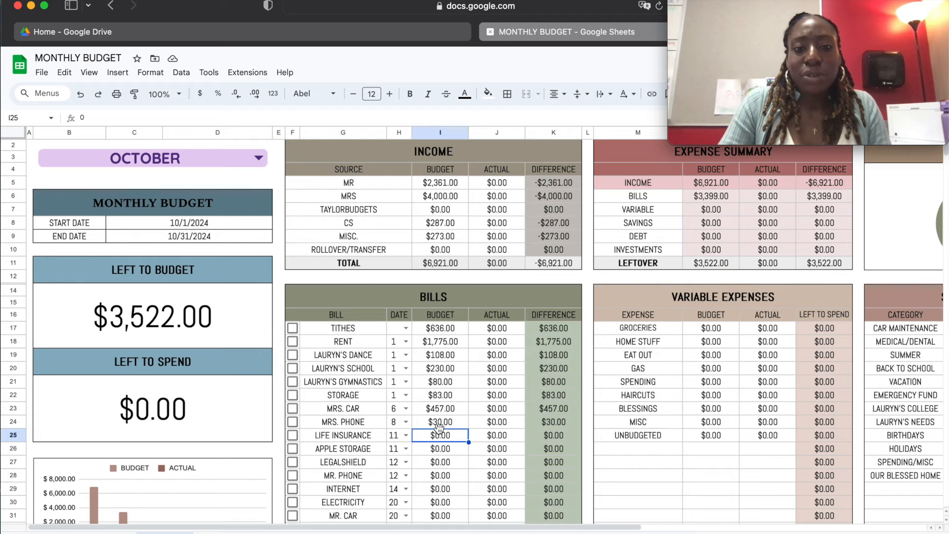
Step: Enter budgeted amounts of 51 for LIFE INSURANCE and 3 for APPLE STORAGE in the Bills table
scroll(439, 427, down, 2)
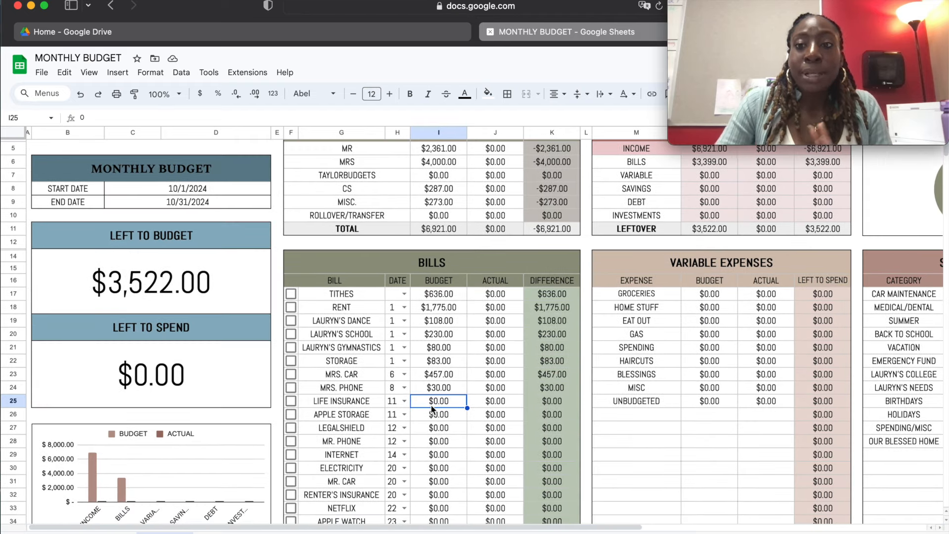
text(51)
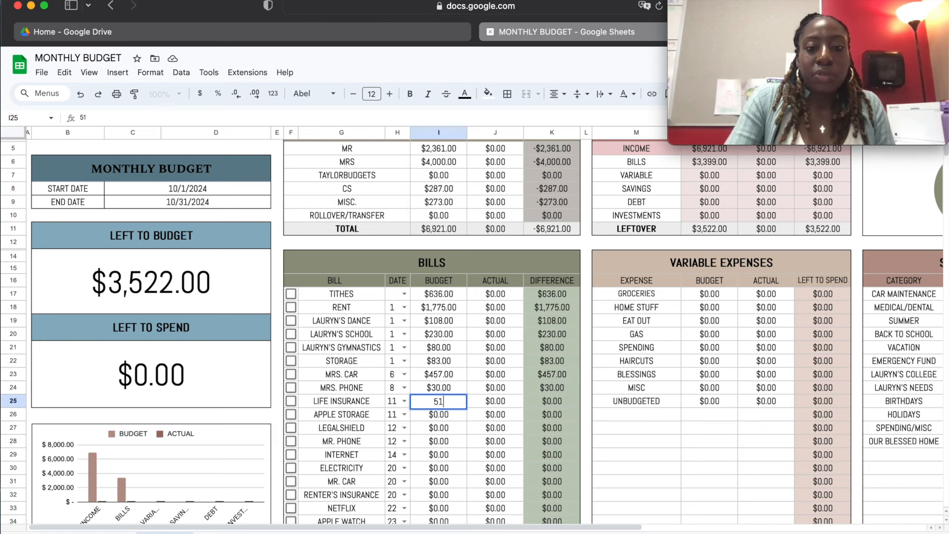
key(Return)
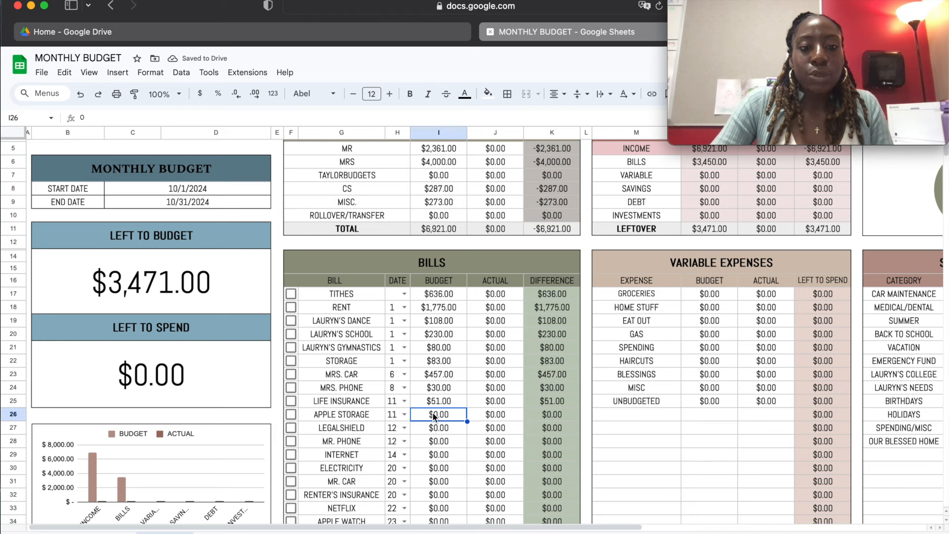
text(3)
key(Return)
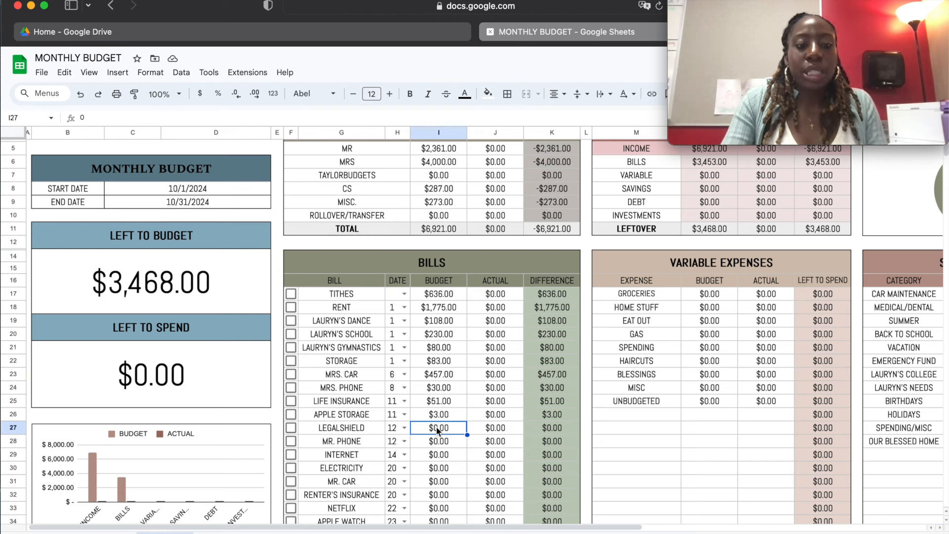
Step: Enter budgeted amounts of 30 for LEGALSHIELD and 100 for MR. PHONE in the Bills table
text(30)
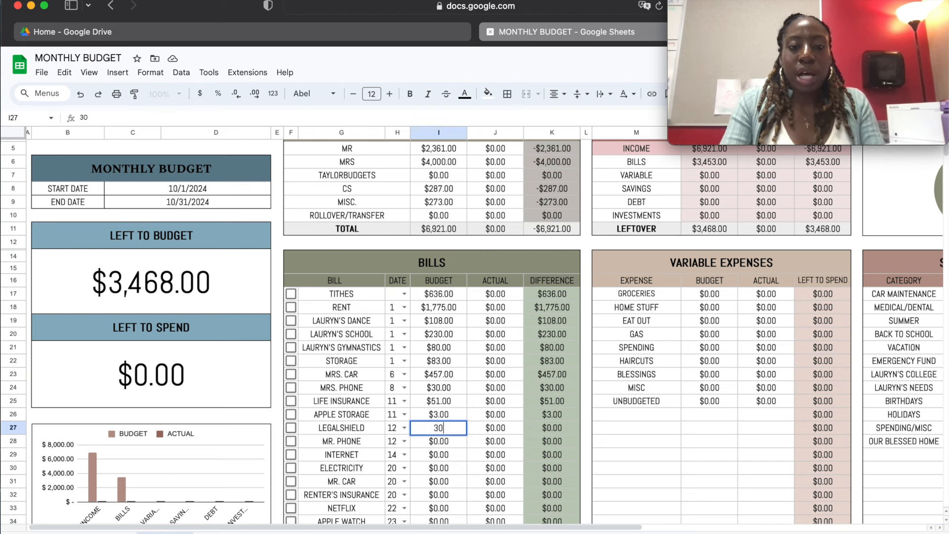
click(452, 443)
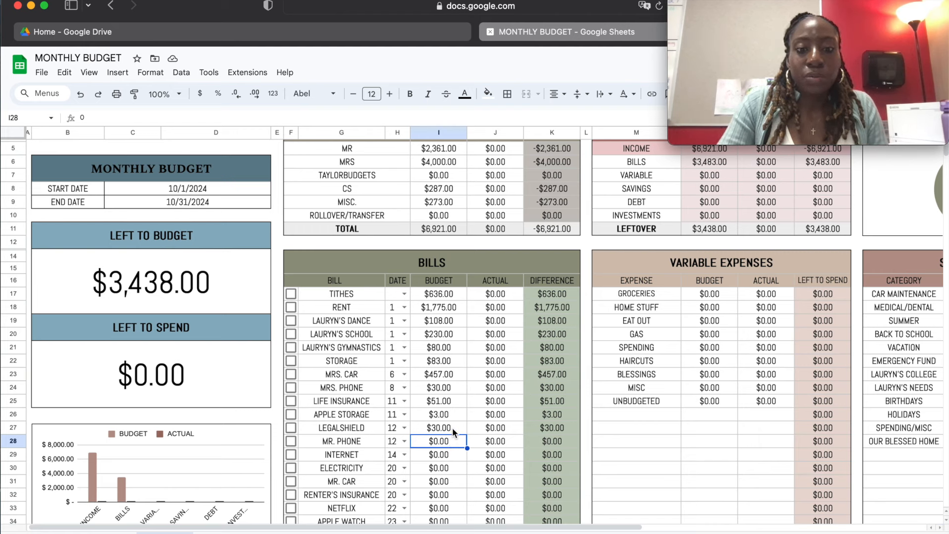
click(452, 428)
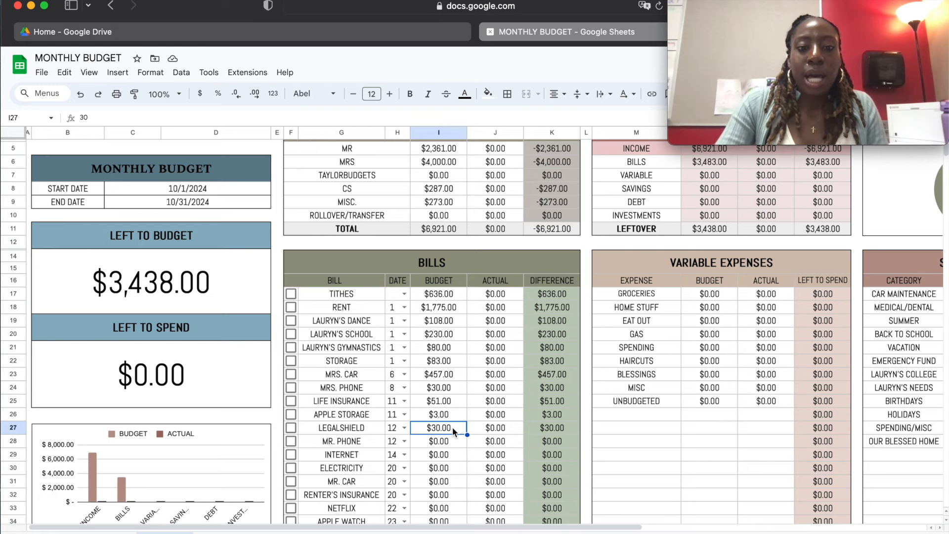
scroll(453, 429, down, 1)
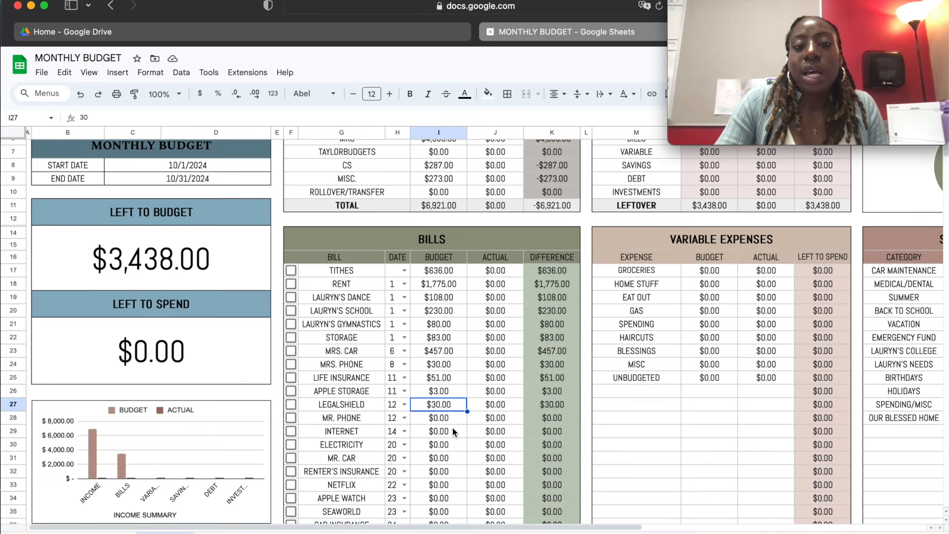
click(436, 405)
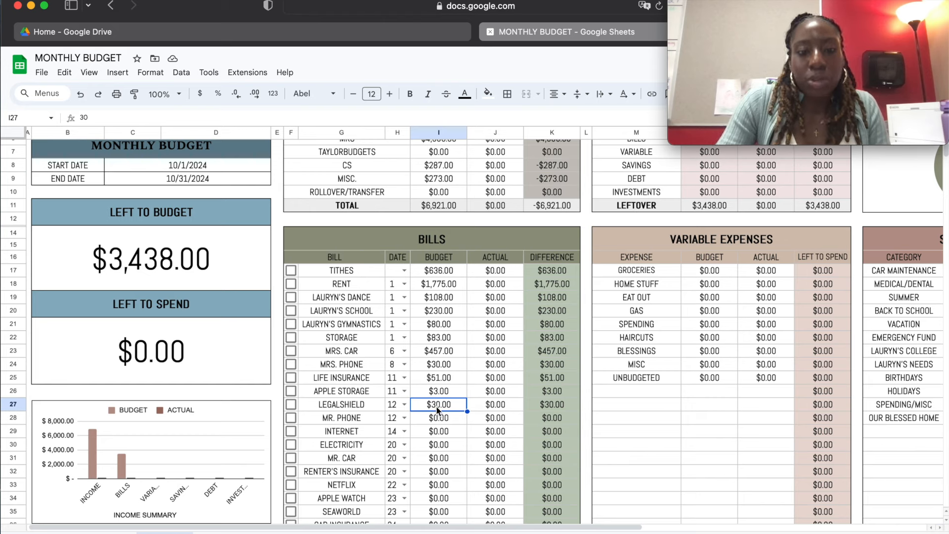
click(439, 394)
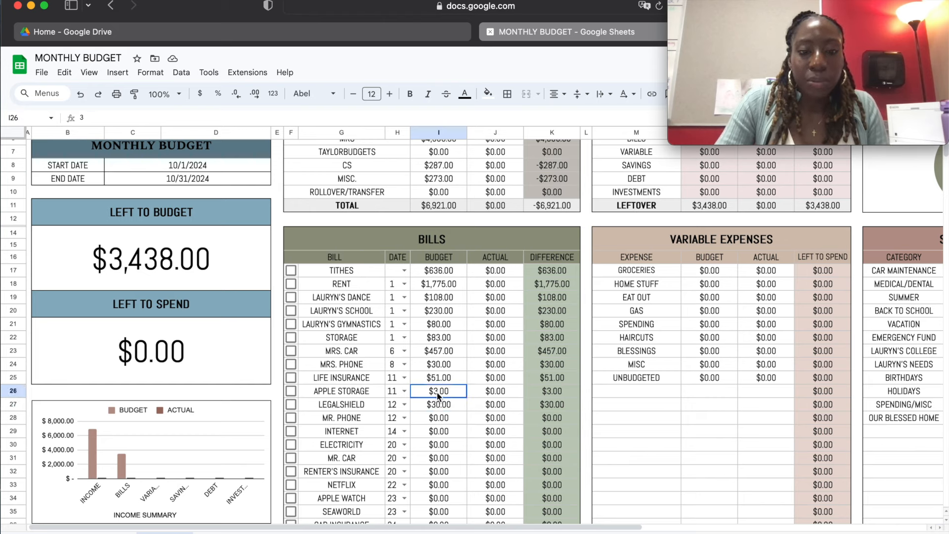
click(439, 419)
text(100)
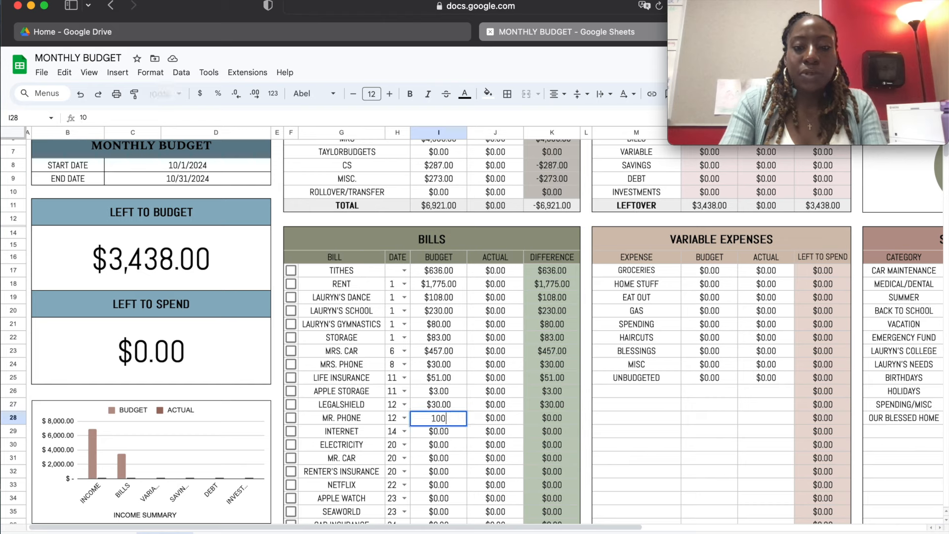
click(439, 431)
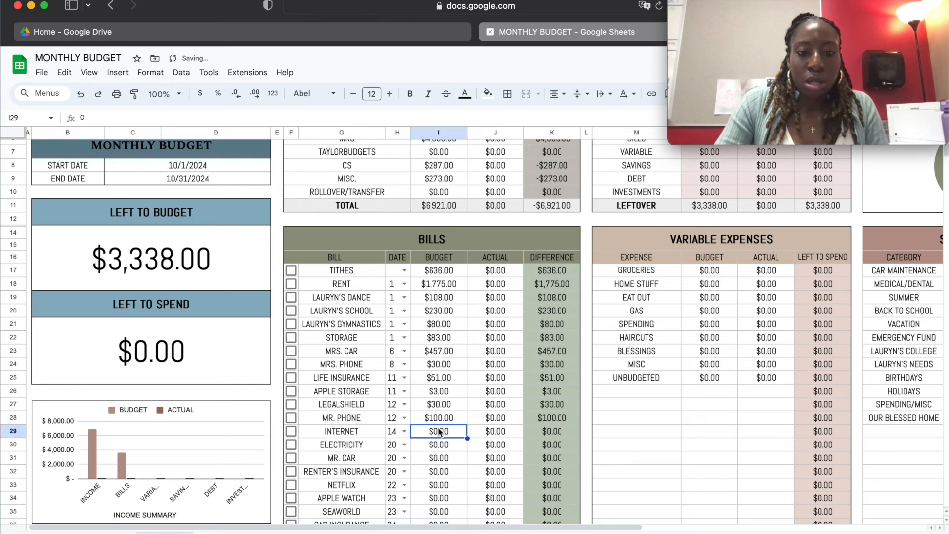
Step: Enter budgeted amounts of 77 for INTERNET and 75 for ELECTRICITY in the Bills table
text(77)
key(Return)
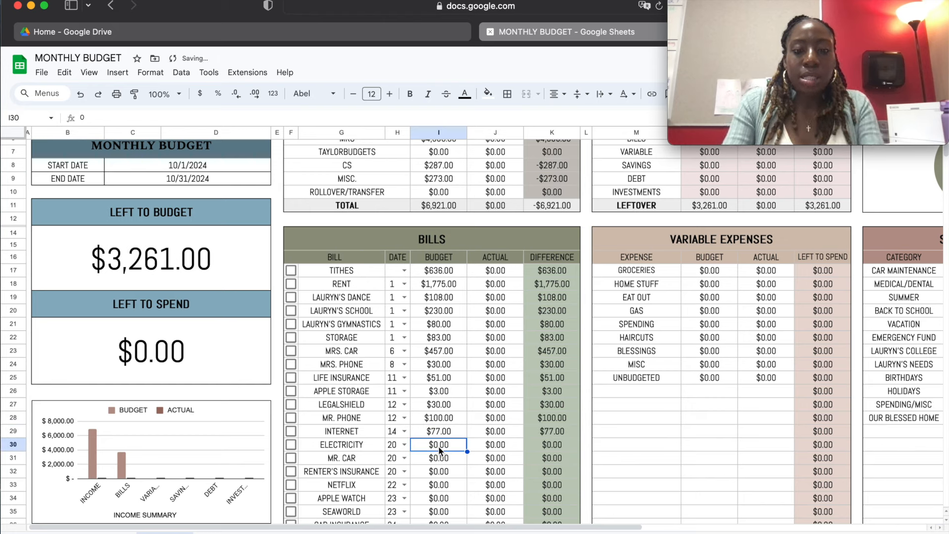
text(75)
key(Return)
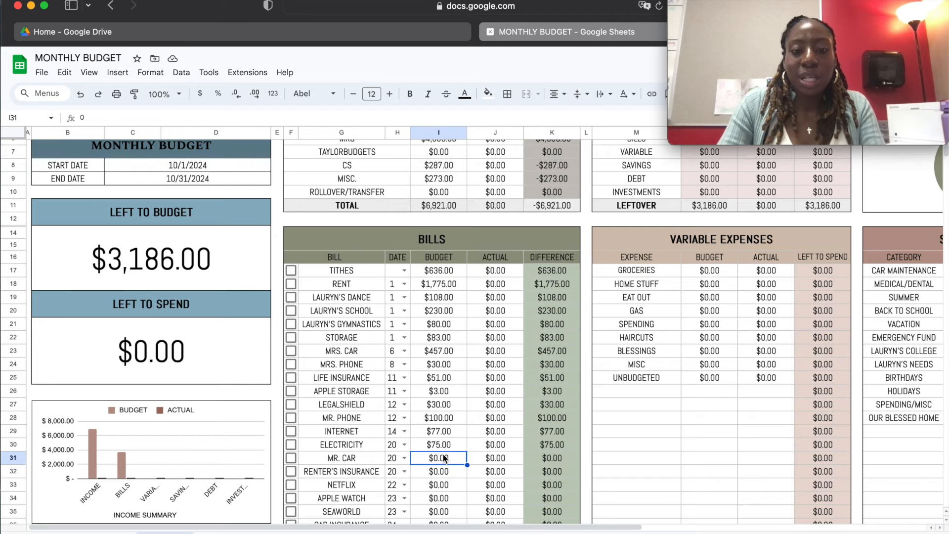
scroll(440, 340, up, 3)
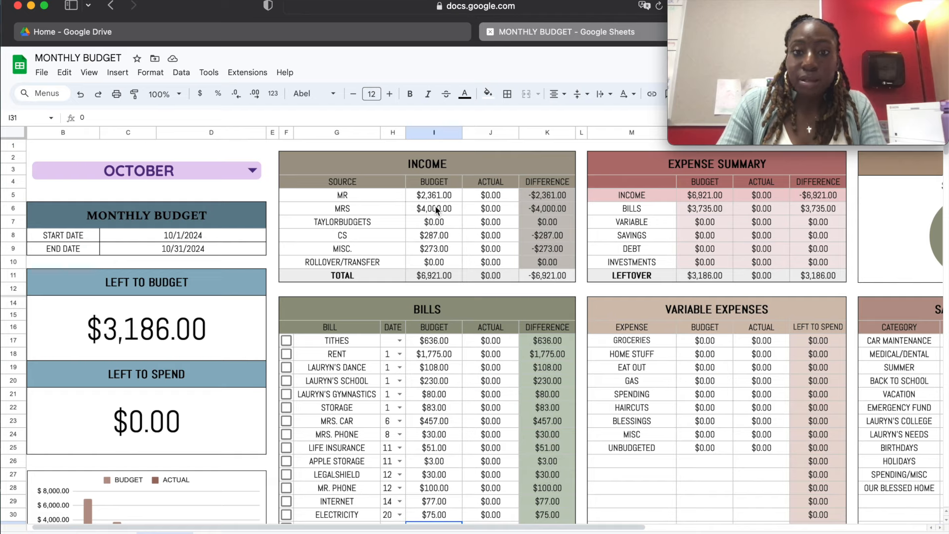
scroll(424, 395, down, 3)
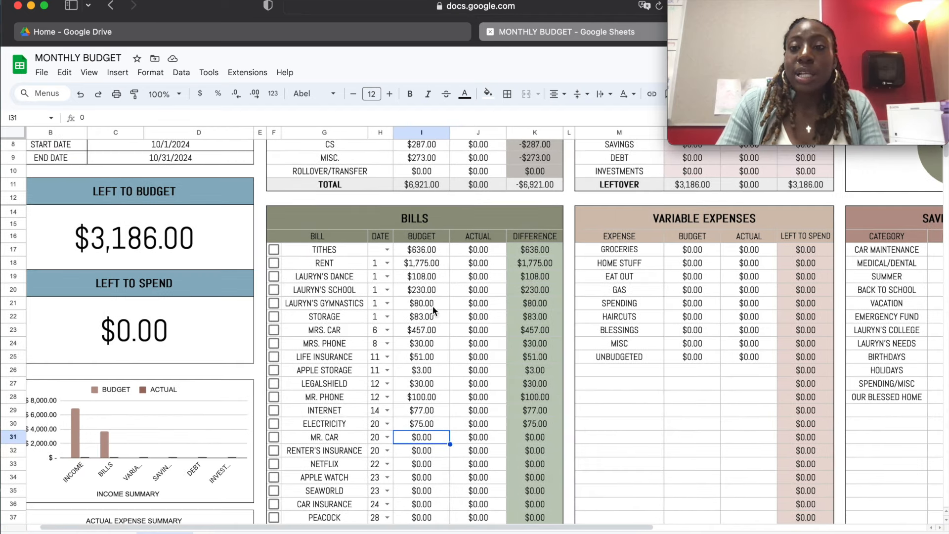
Step: Enter budgeted amounts of 442 for MR. CAR, 18 for RENTER'S INSURANCE and 27 for NETFLIX in the Bills table
scroll(433, 310, up, 2)
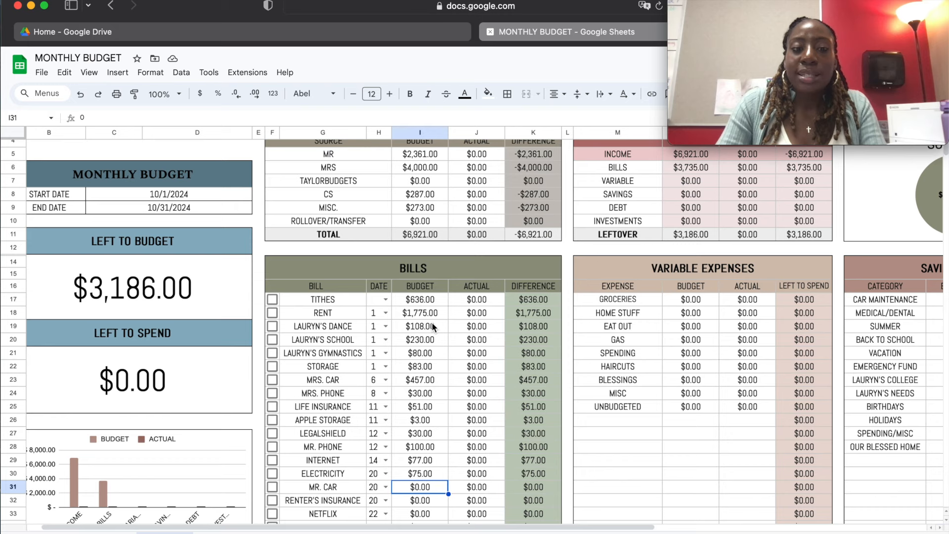
scroll(432, 322, up, 2)
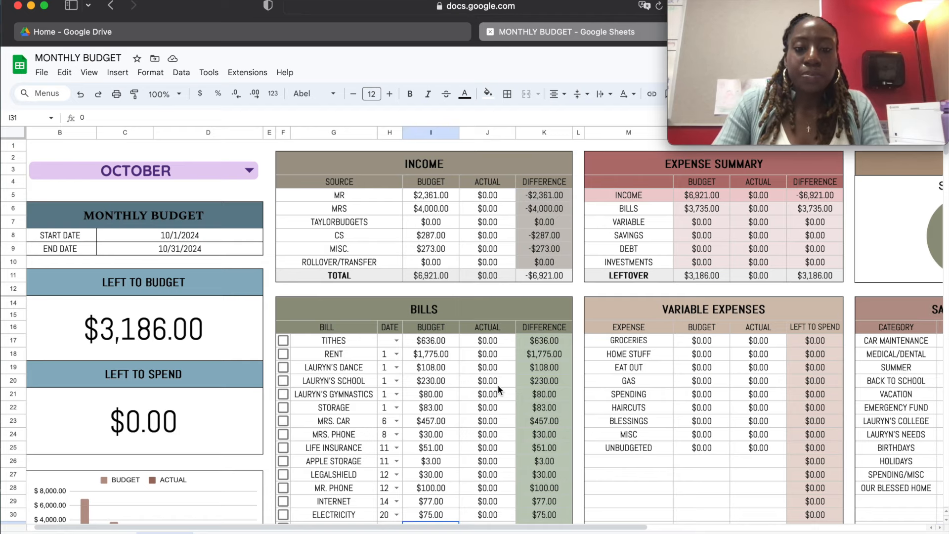
scroll(497, 385, down, 7)
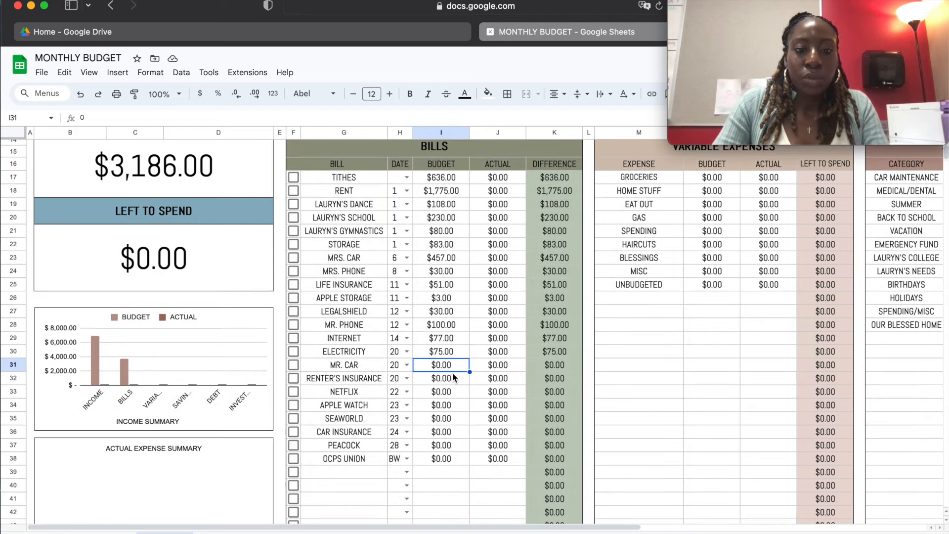
text(442)
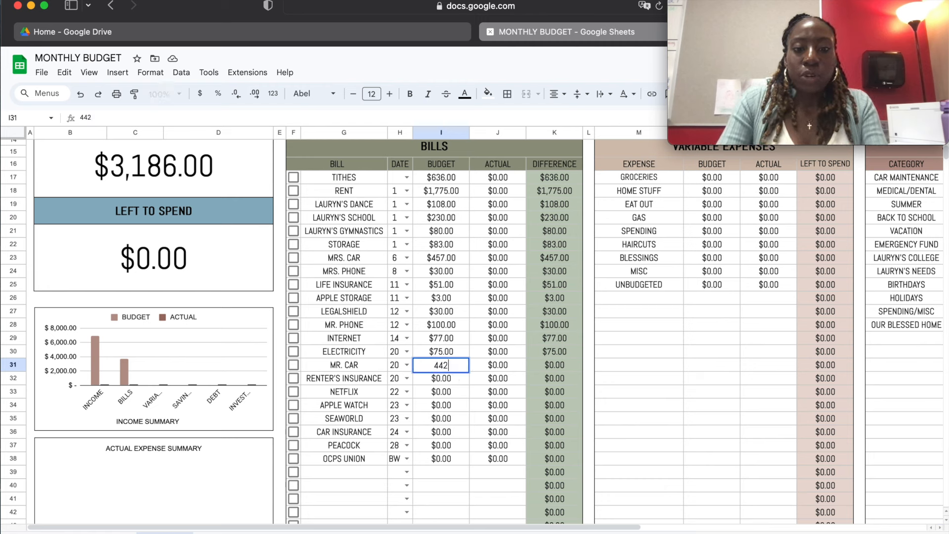
key(Return)
text(18)
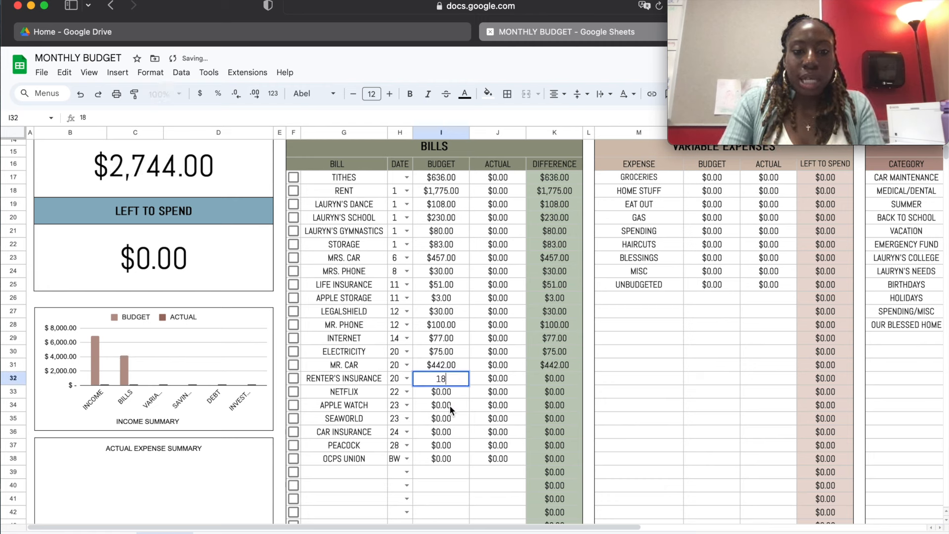
key(Return)
text(27)
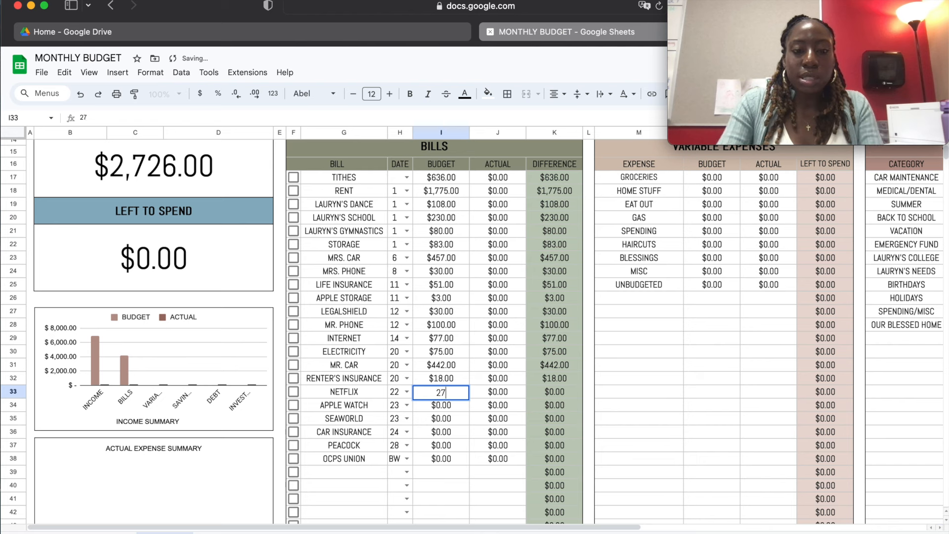
key(Return)
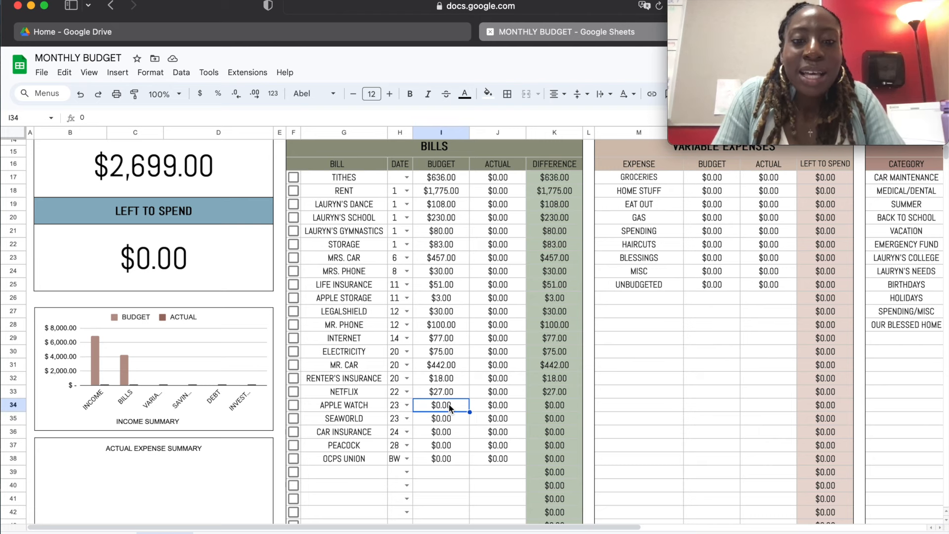
Step: Enter budgeted amounts of 3 for APPLE WATCH, 16 for SEAWORLD and 374 for CAR INSURANCE in the Bills table
text(3)
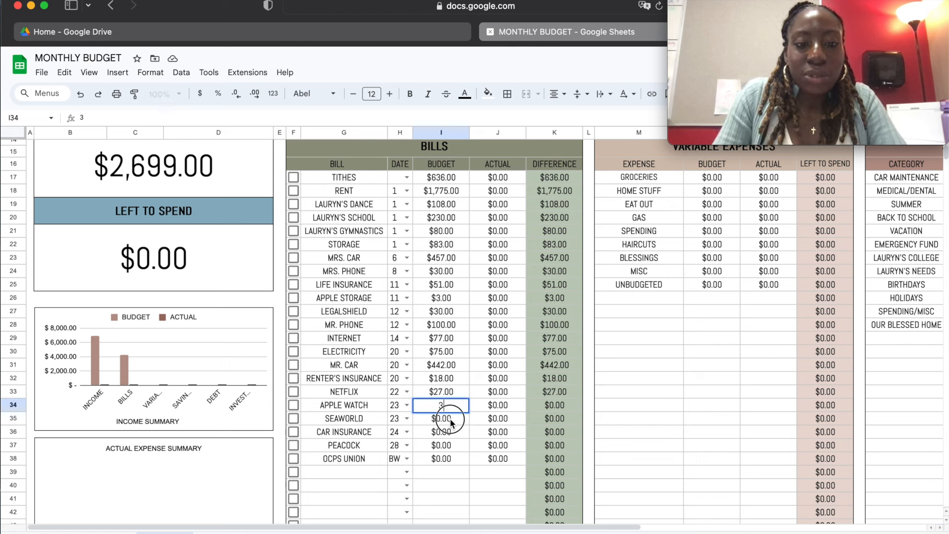
key(Return)
text(16)
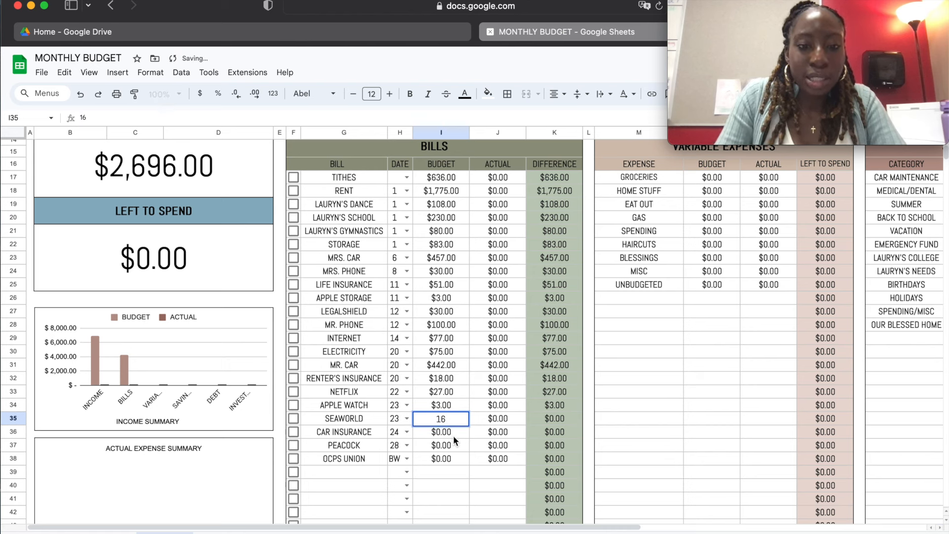
key(Return)
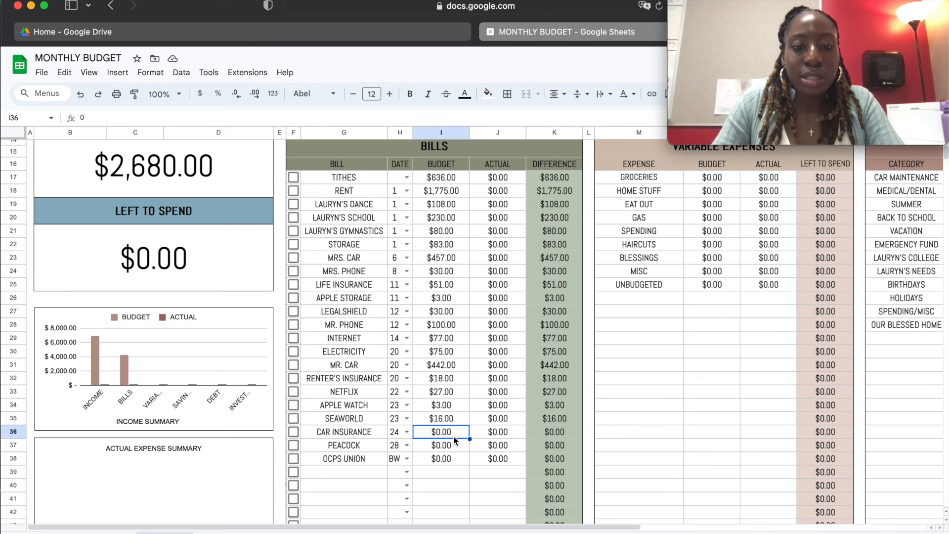
text(374)
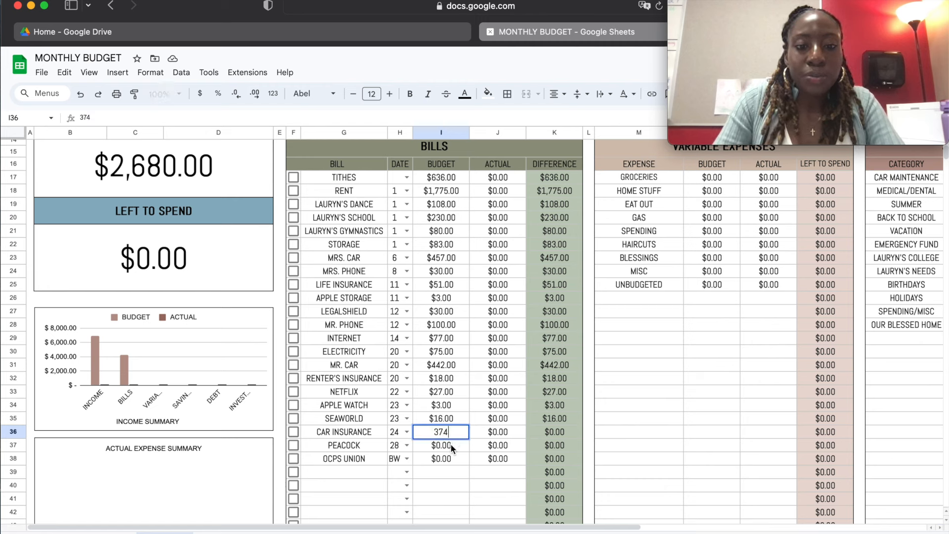
key(Return)
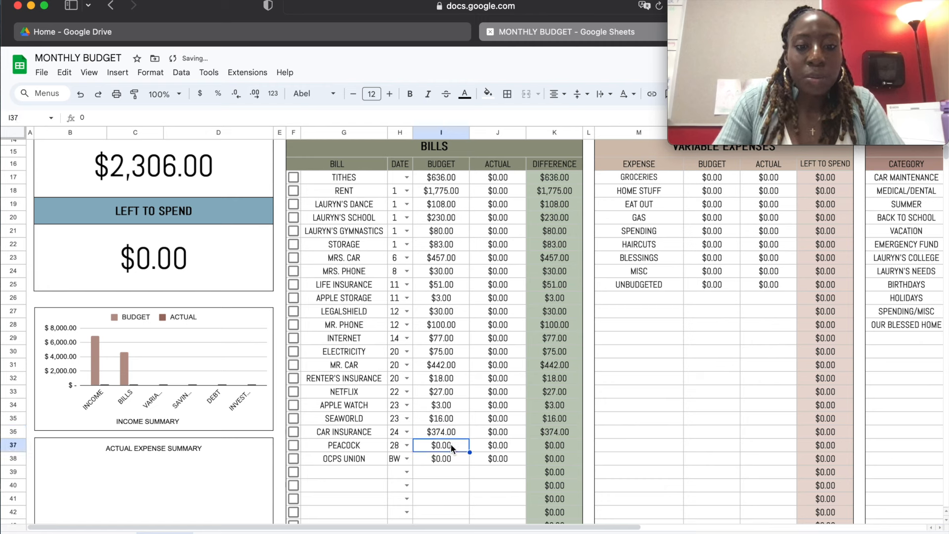
Step: Enter budgeted amounts of 4 for PEACOCK and 66 for OCPS UNION in the Bills table
text(4)
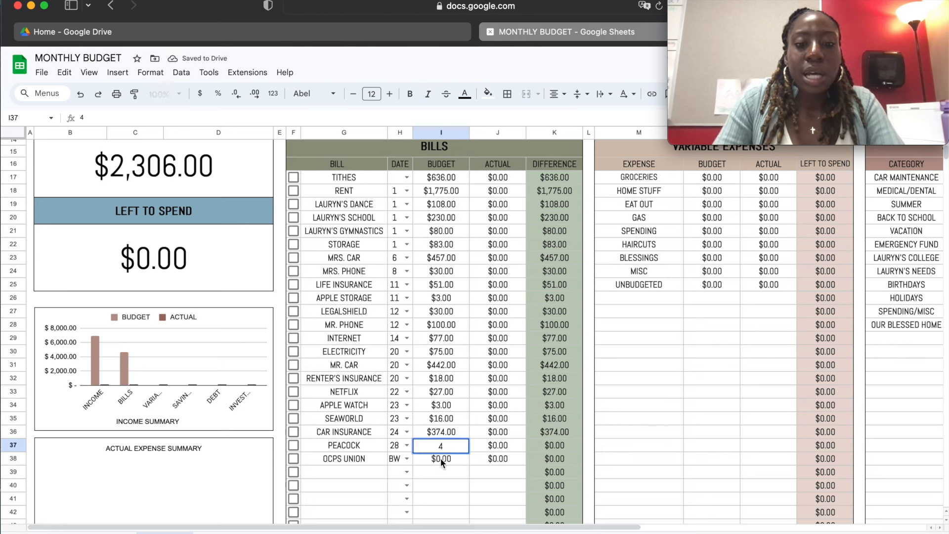
key(Return)
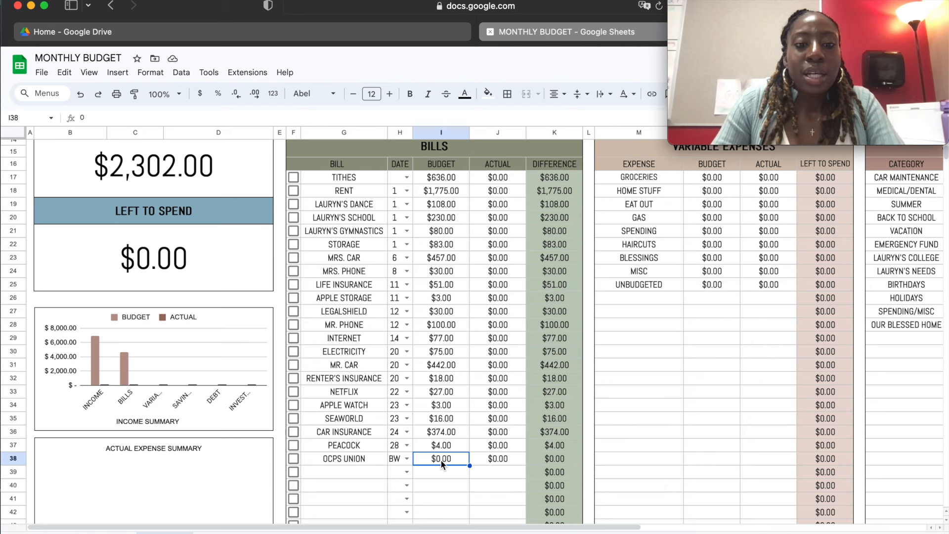
text(66)
click(458, 451)
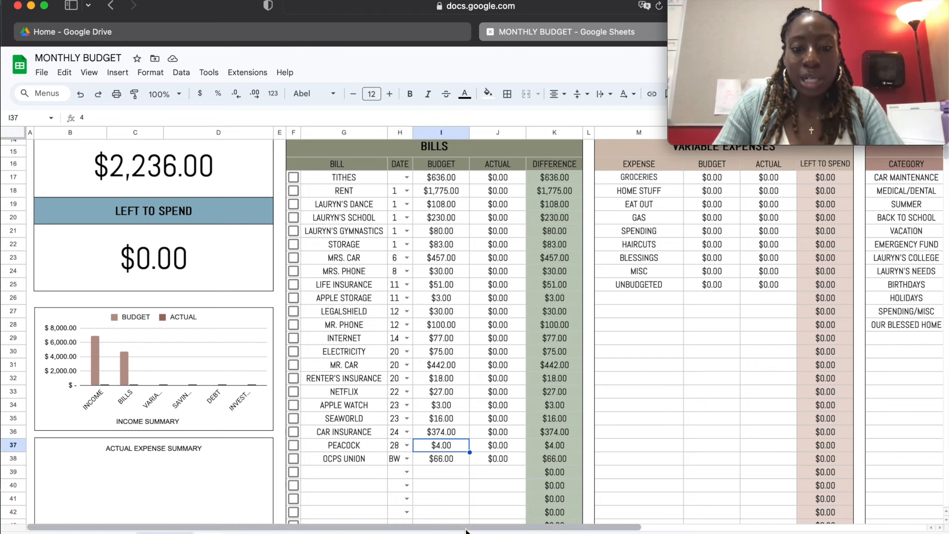
Step: Review the budgeted bills total in the Expense Summary and Bills table, along with the left-to-budget amount and income summary chart
drag(471, 527, 629, 528)
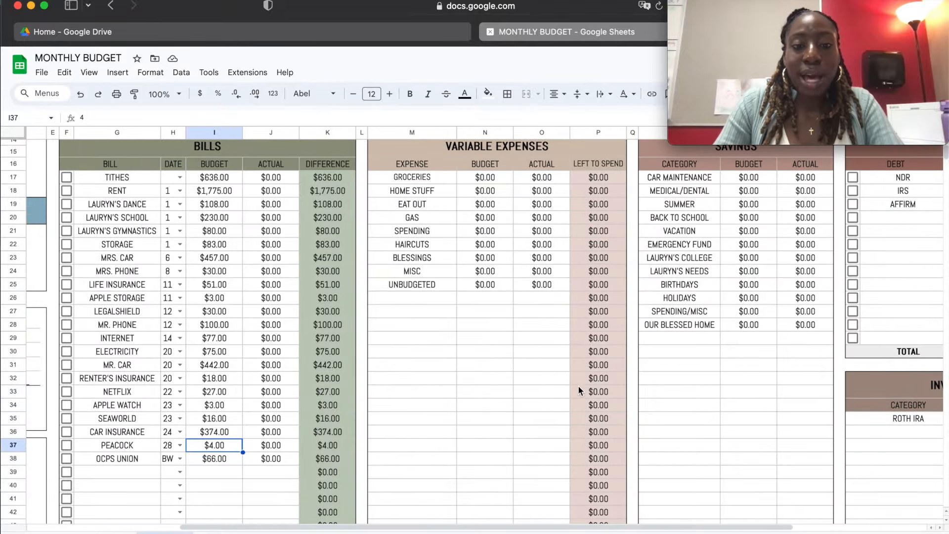
scroll(577, 383, up, 5)
scroll(579, 384, up, 2)
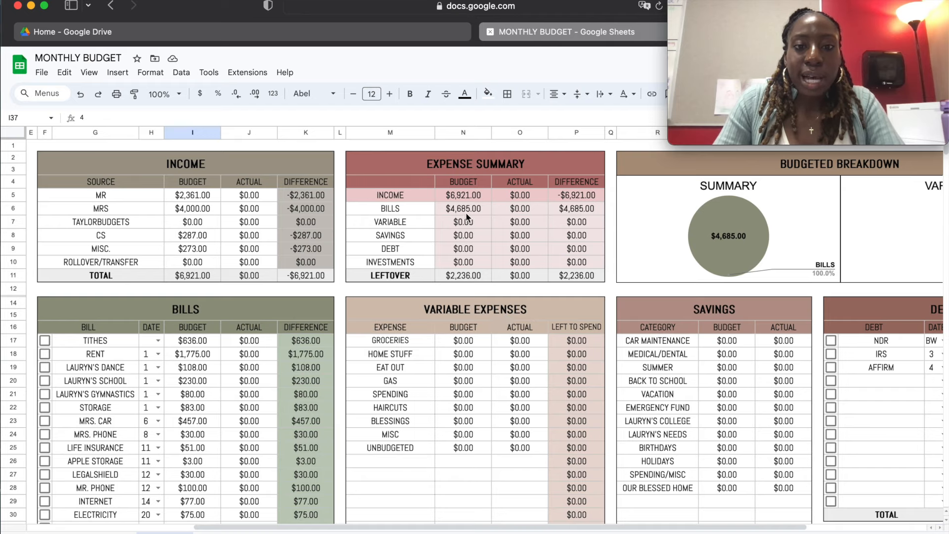
drag(383, 528, 272, 528)
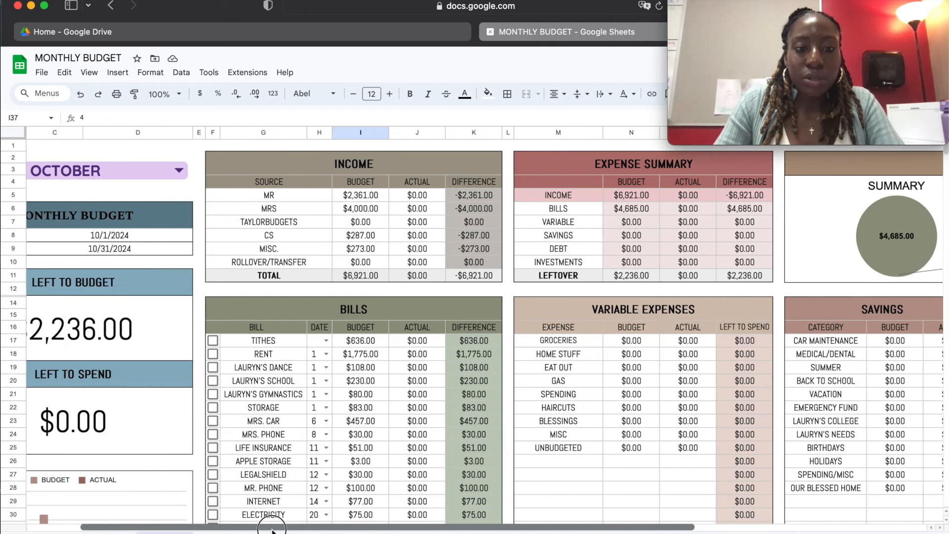
scroll(357, 458, down, 10)
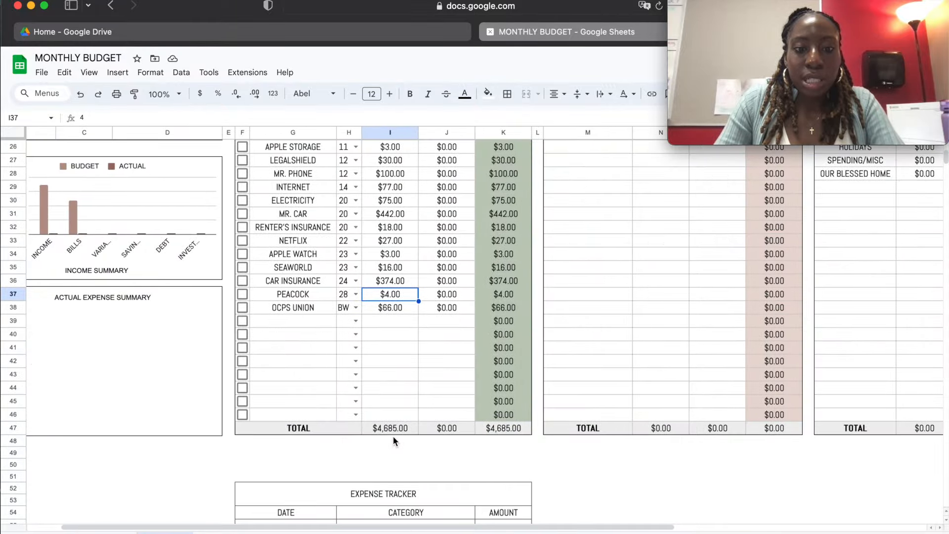
scroll(446, 411, up, 10)
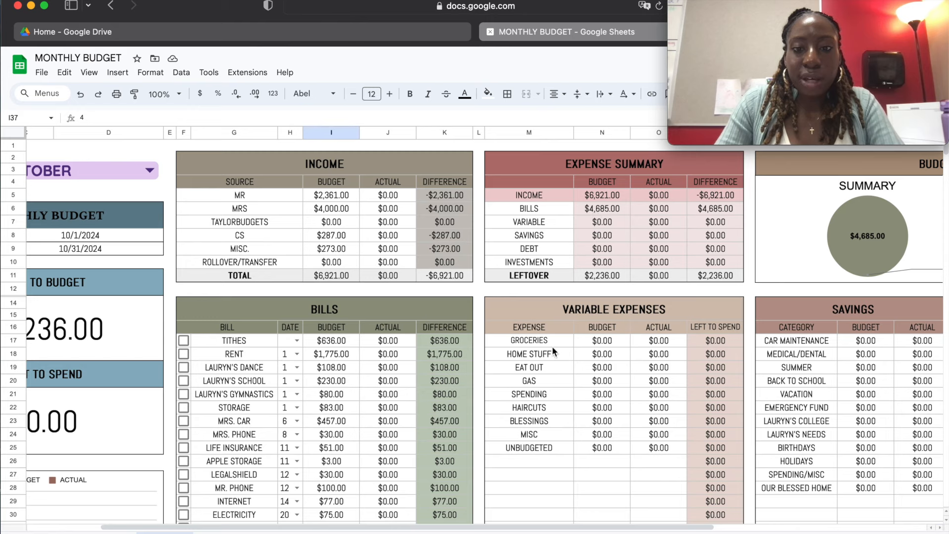
scroll(691, 208, right, 5)
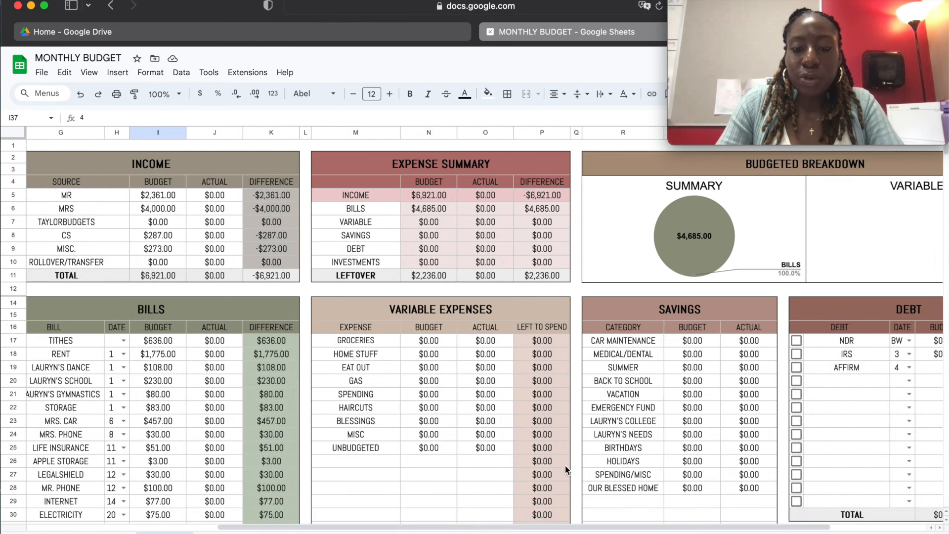
drag(487, 528, 296, 529)
scroll(319, 453, down, 5)
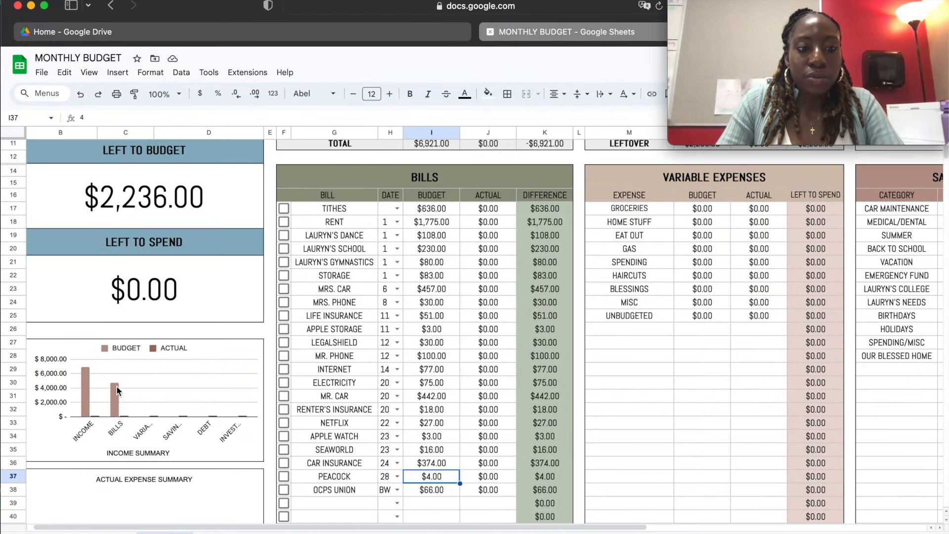
drag(250, 527, 370, 529)
scroll(428, 337, up, 5)
scroll(428, 337, right, 2)
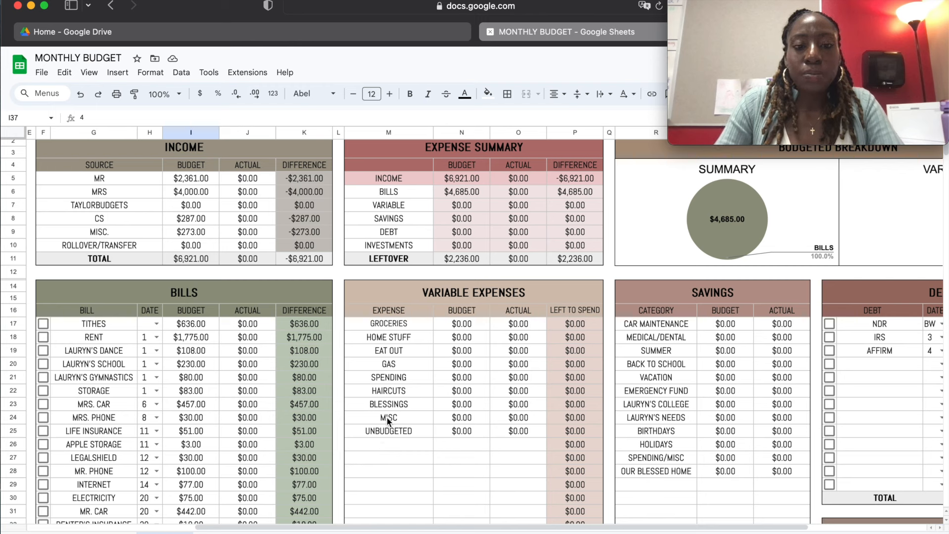
Step: Enter budgeted amounts of 600 for GROCERIES, 50 for HOME STUFF and 200 for EAT OUT in the Variable Expenses table
click(466, 323)
text(600)
key(Return)
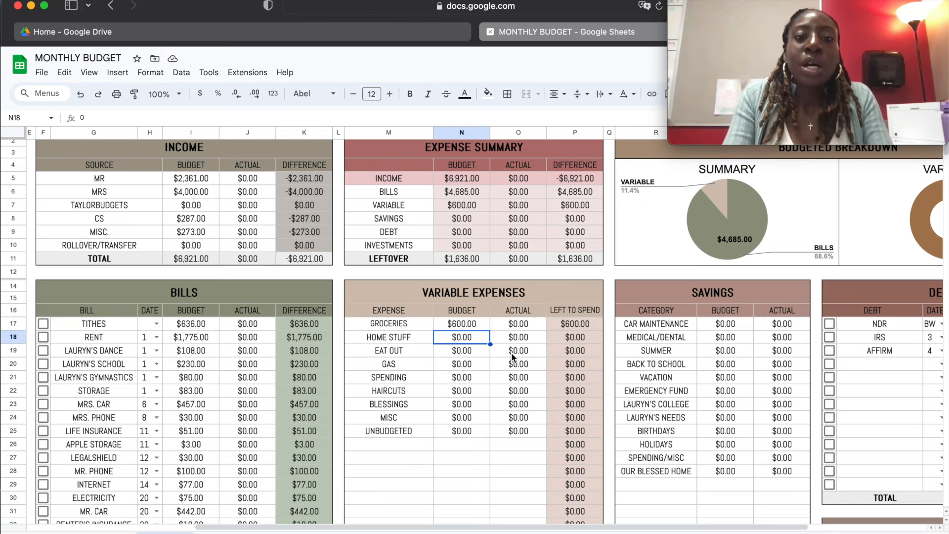
text(50)
key(Return)
text(200)
key(Return)
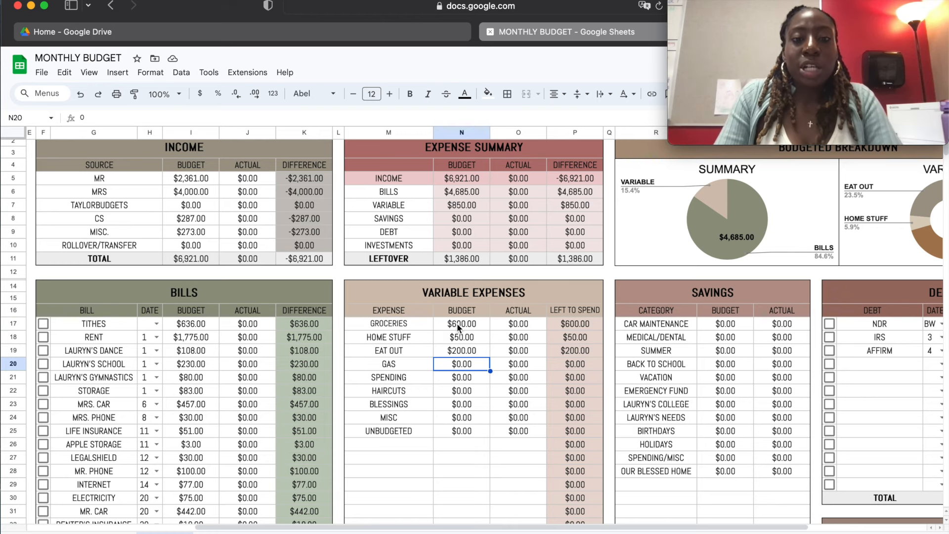
Step: Enter budgeted amounts of 180 for GAS, 200 for SPENDING and 40 for HAIRCUTS in the Variable Expenses table
text(189)
key(BackSpace)
text(0)
click(460, 376)
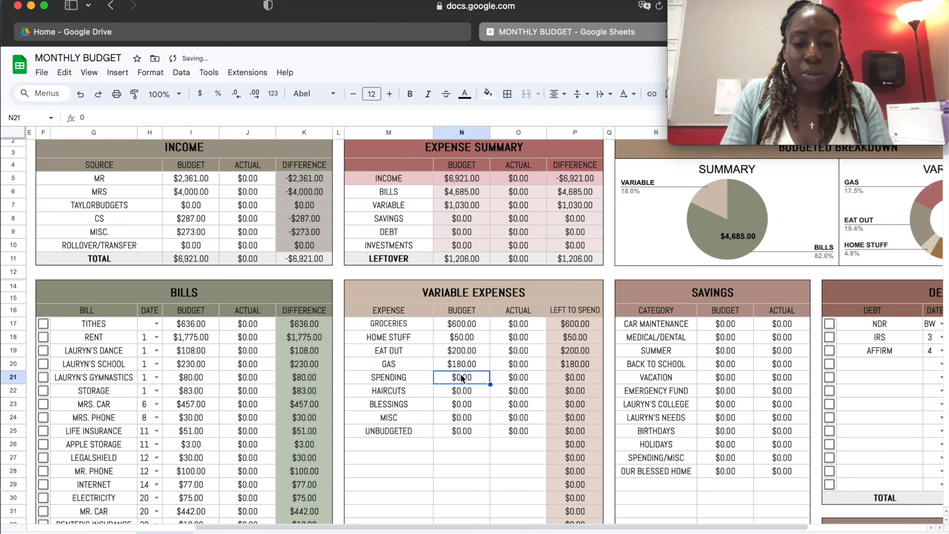
text(200)
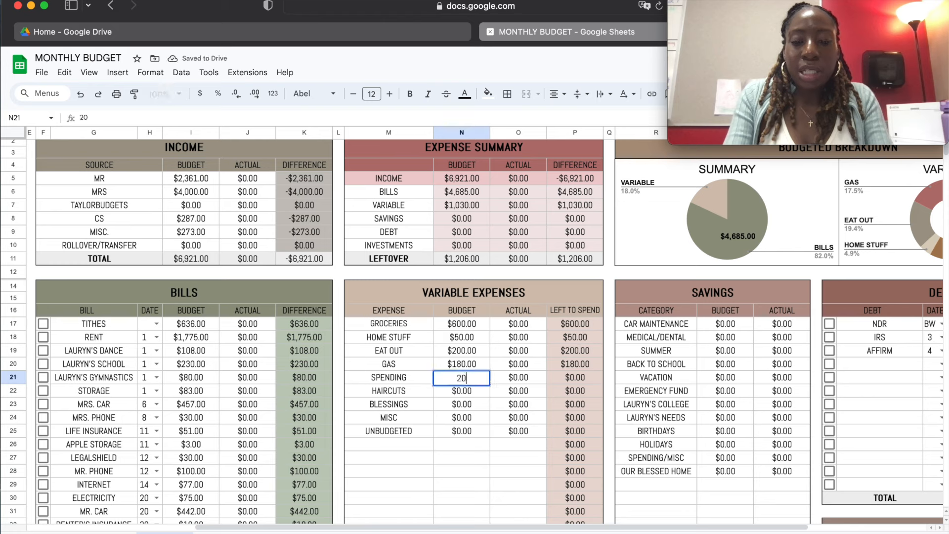
click(461, 394)
text(40)
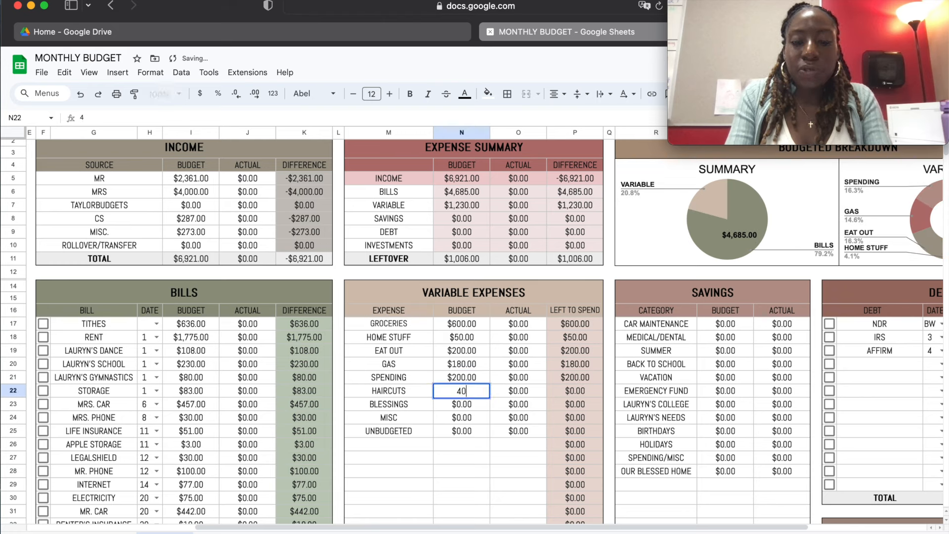
click(459, 408)
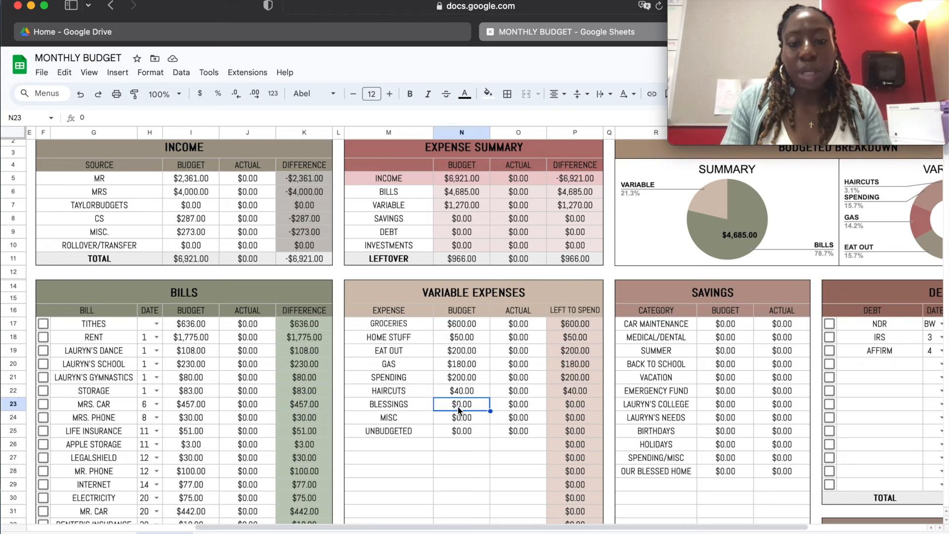
Step: Enter budgeted amounts of 20 for BLESSINGS and 40 for MISC in the Variable Expenses table
text(20)
key(Return)
text(40)
click(461, 433)
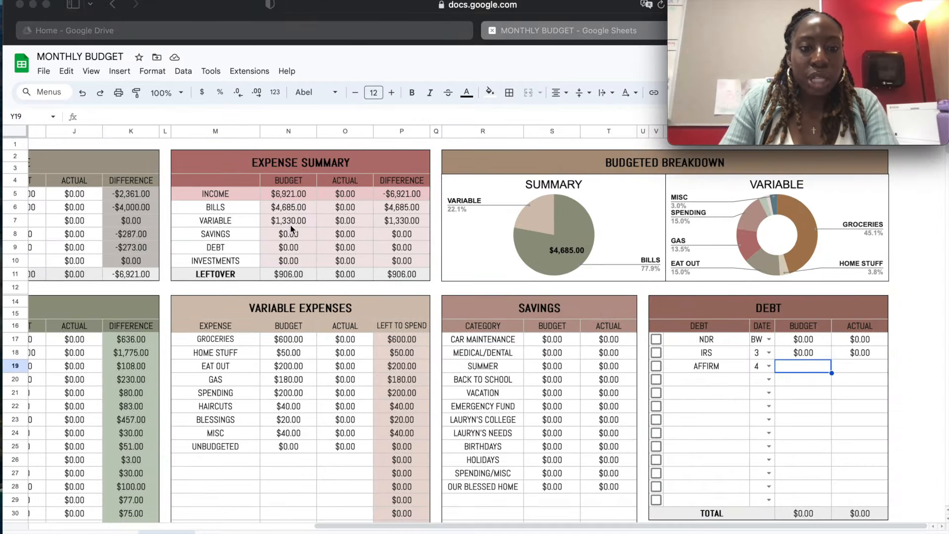
Step: Check the Variable Expenses budget total, and enter a budgeted amount of 430 for NDR in the Debt table
scroll(277, 397, down, 3)
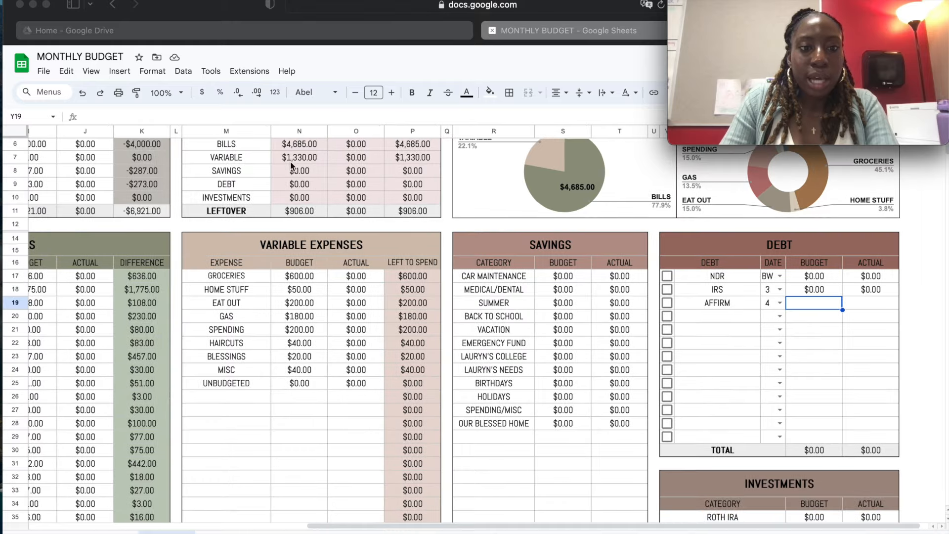
scroll(272, 410, down, 10)
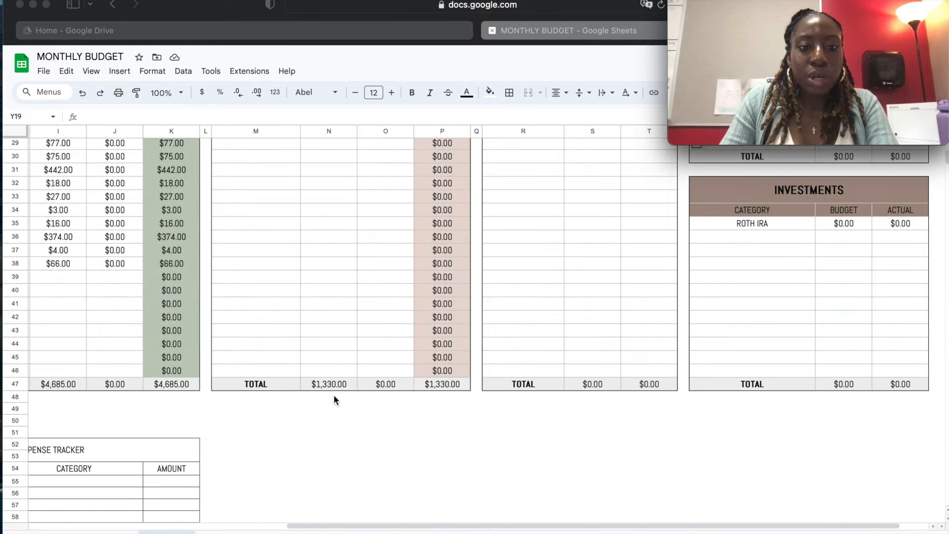
scroll(399, 336, up, 10)
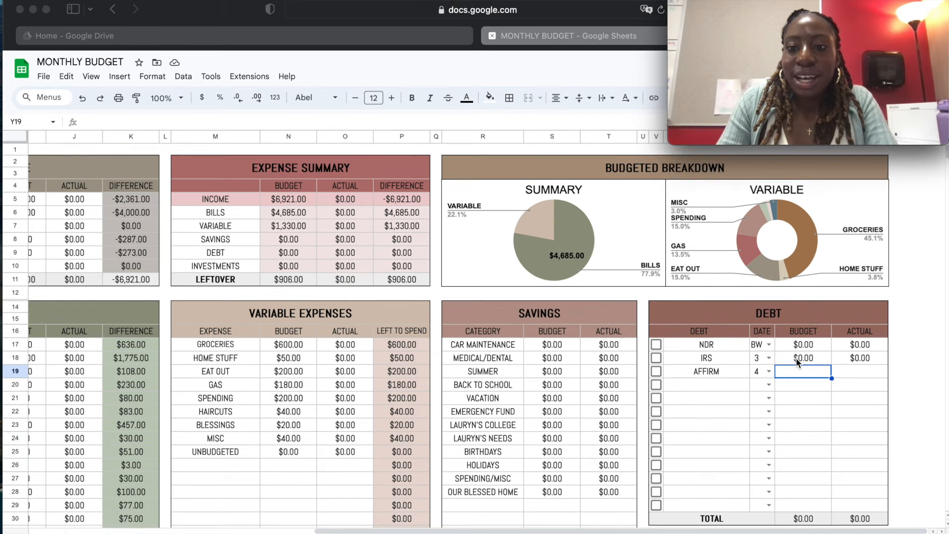
click(800, 355)
click(803, 347)
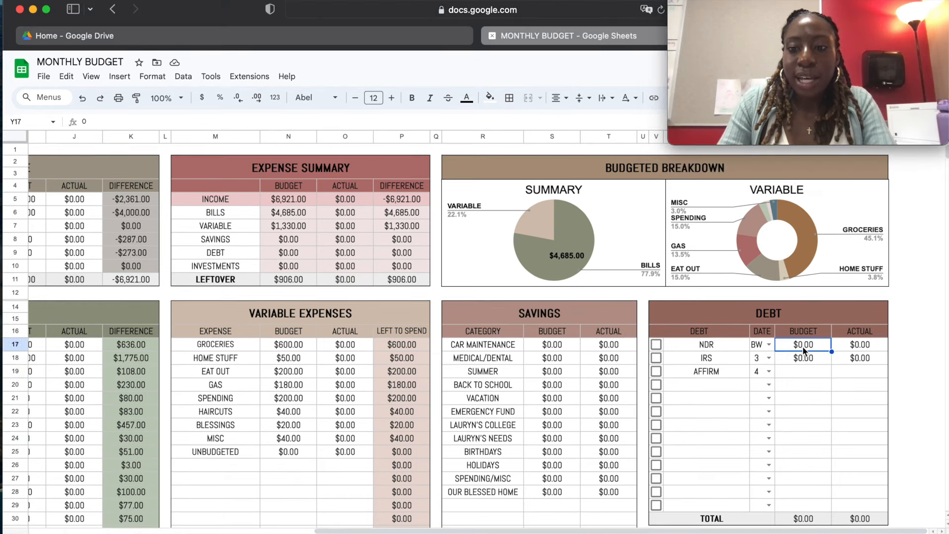
text(430)
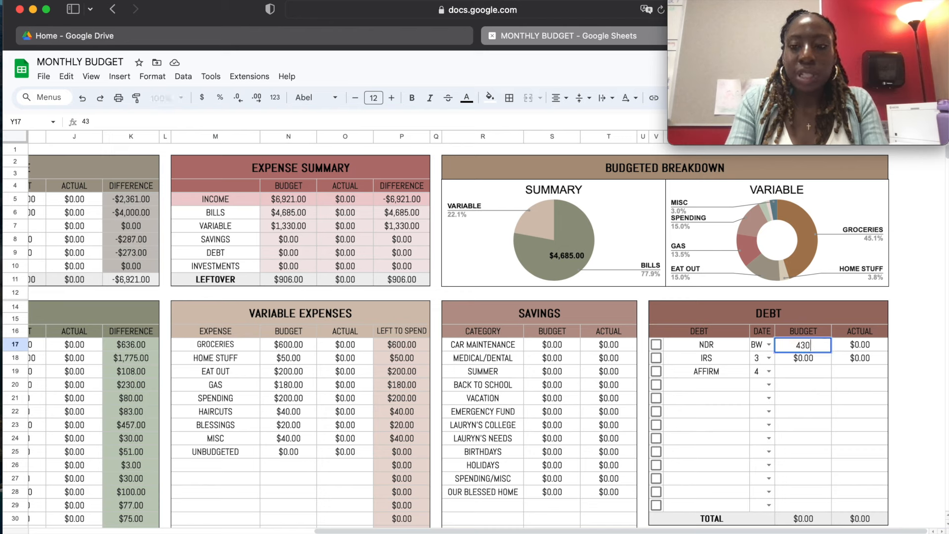
key(Return)
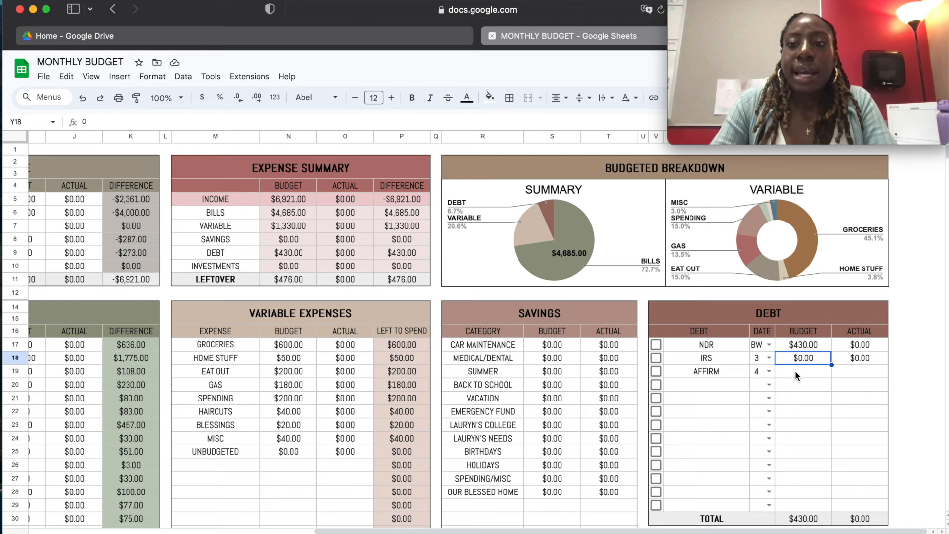
Step: Enter budgeted amounts of 129 for IRS and 42 for AFFIRM in the Debt table
mouse_move(870, 128)
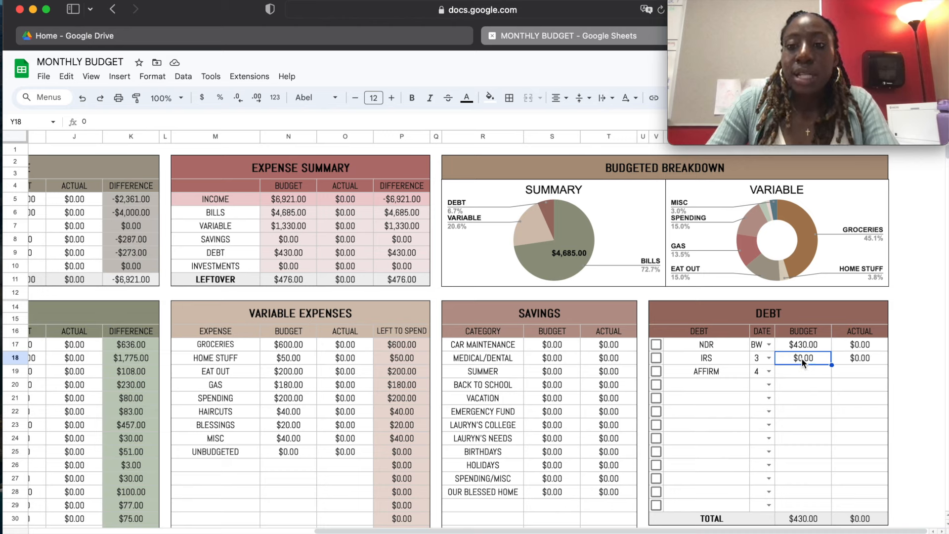
text(129)
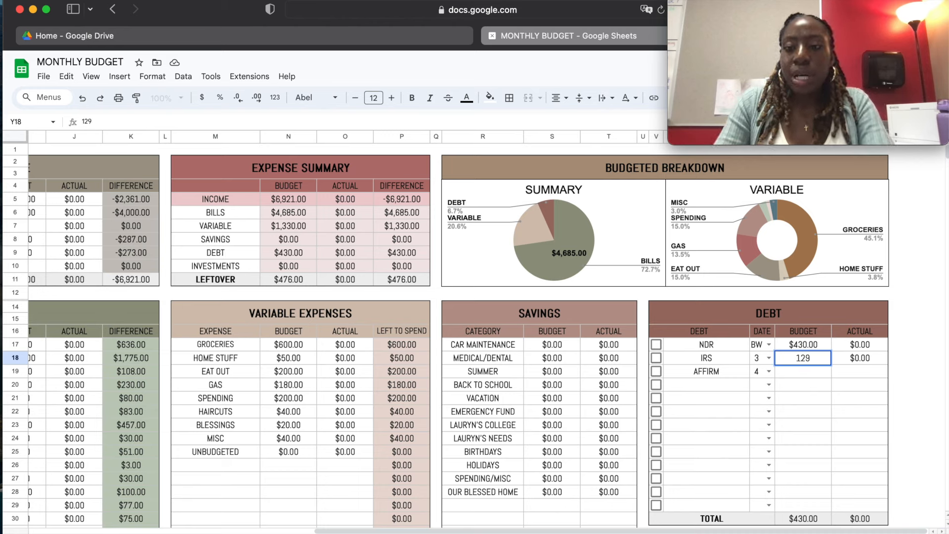
click(797, 374)
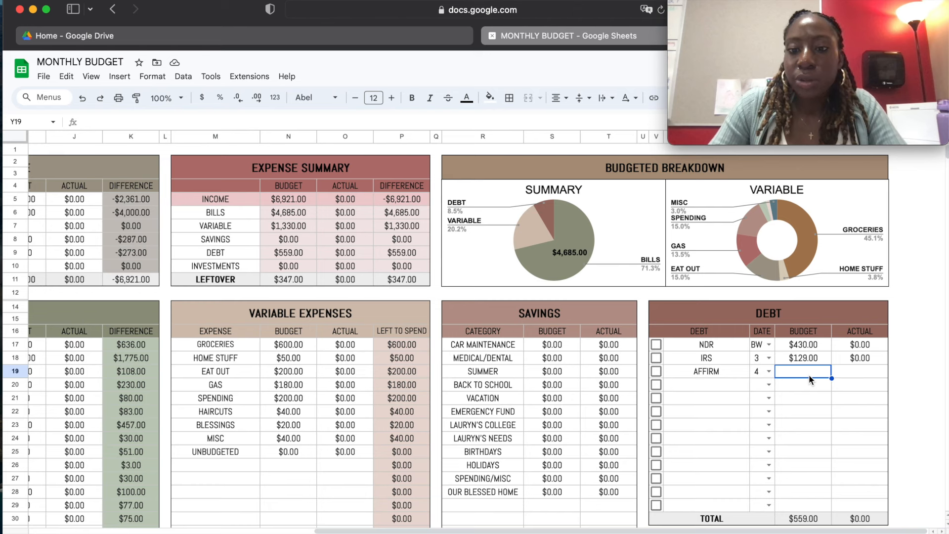
text(42)
key(Return)
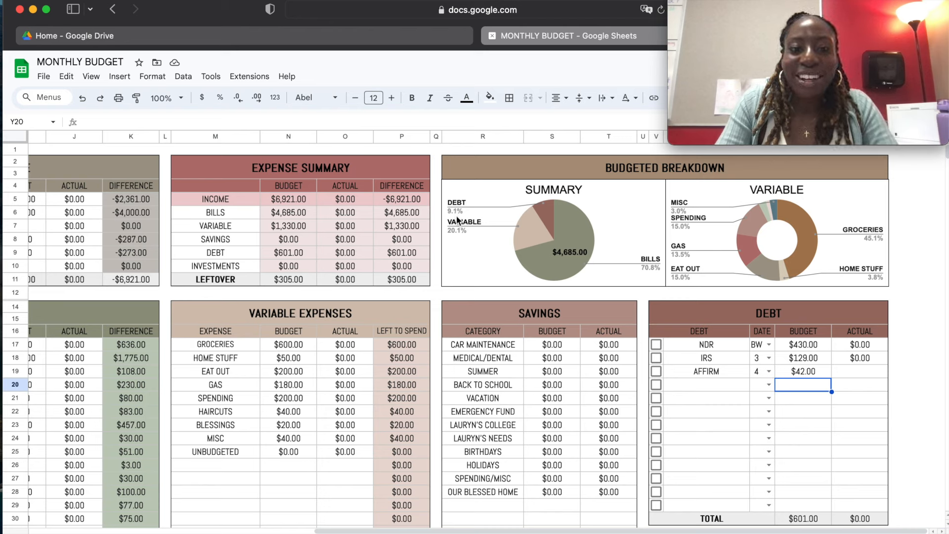
Step: Check the left-to-budget amount, and enter 100 each for BIRTHDAYS and the needs category directly above it in the Savings budget
mouse_move(714, 115)
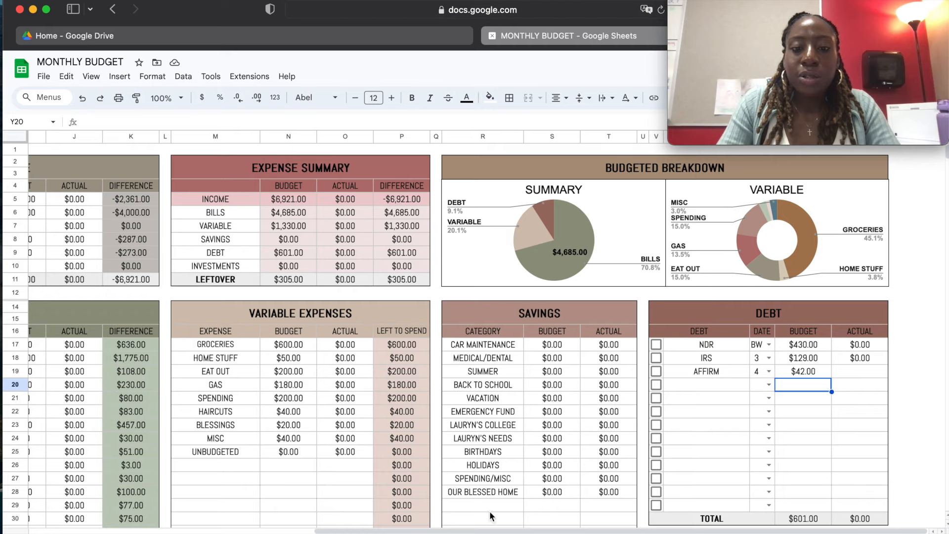
drag(395, 529, 367, 529)
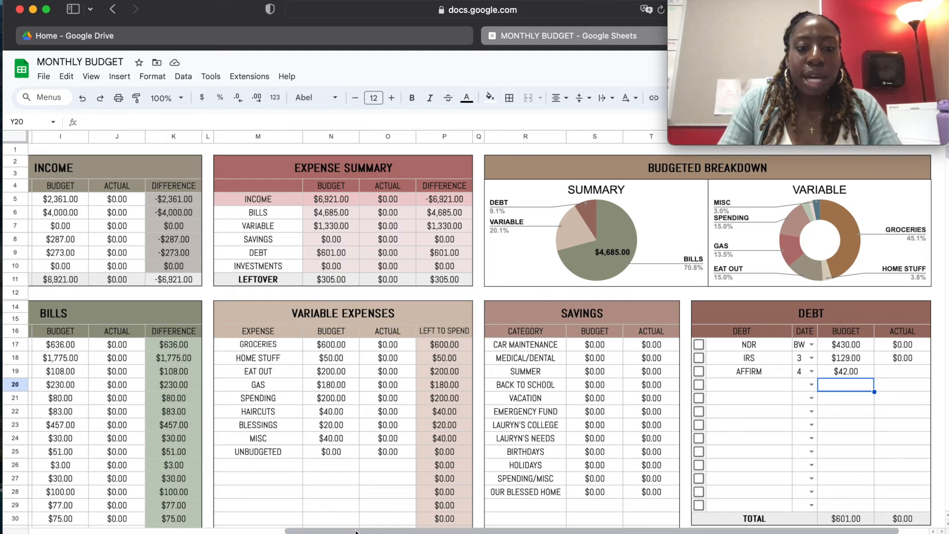
drag(356, 531, 86, 530)
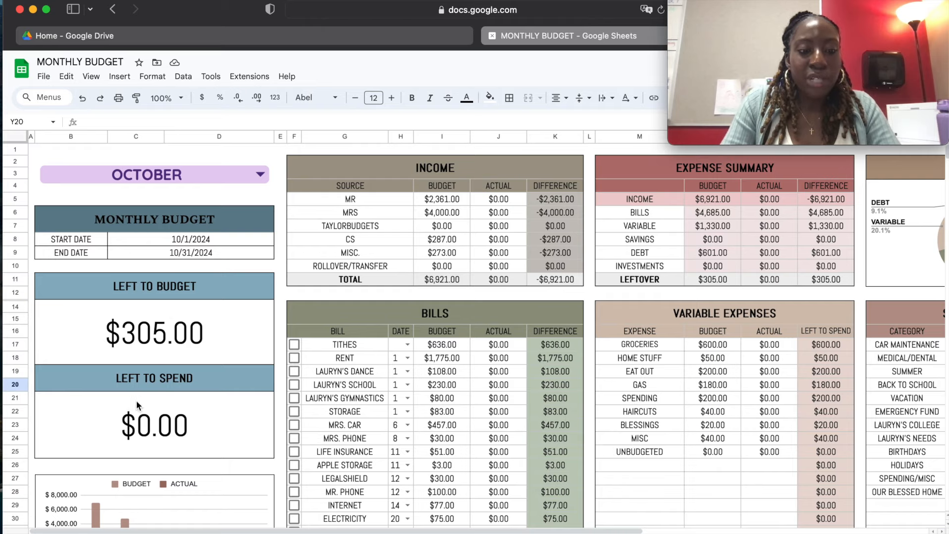
drag(115, 530, 401, 499)
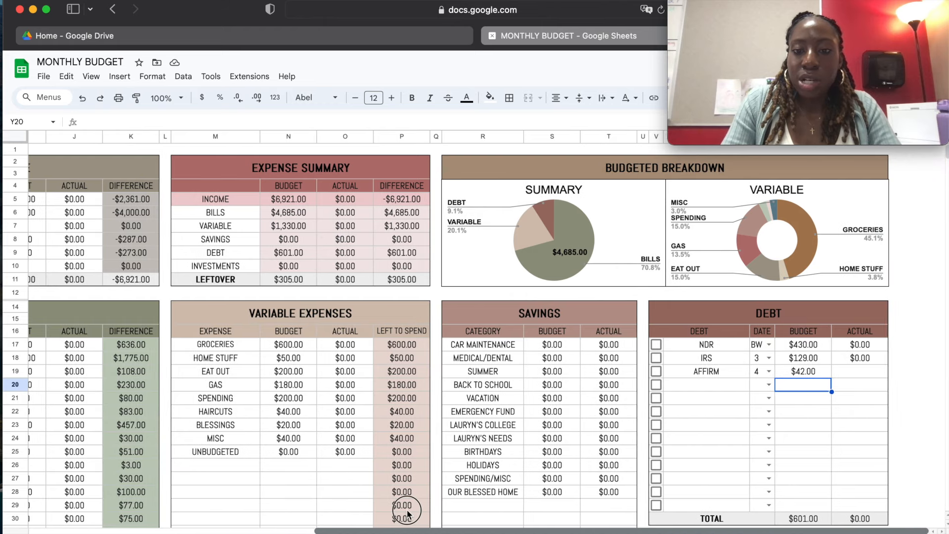
scroll(473, 409, down, 5)
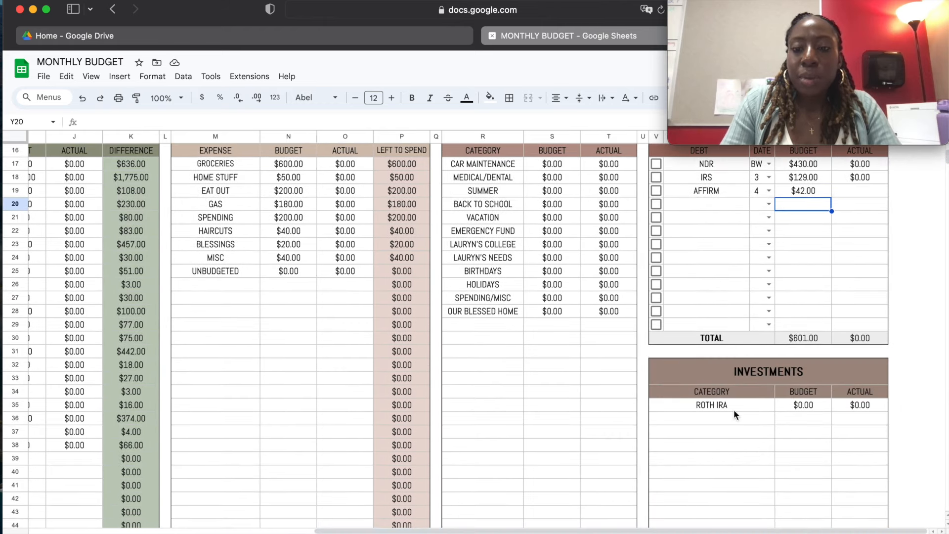
scroll(494, 437, up, 5)
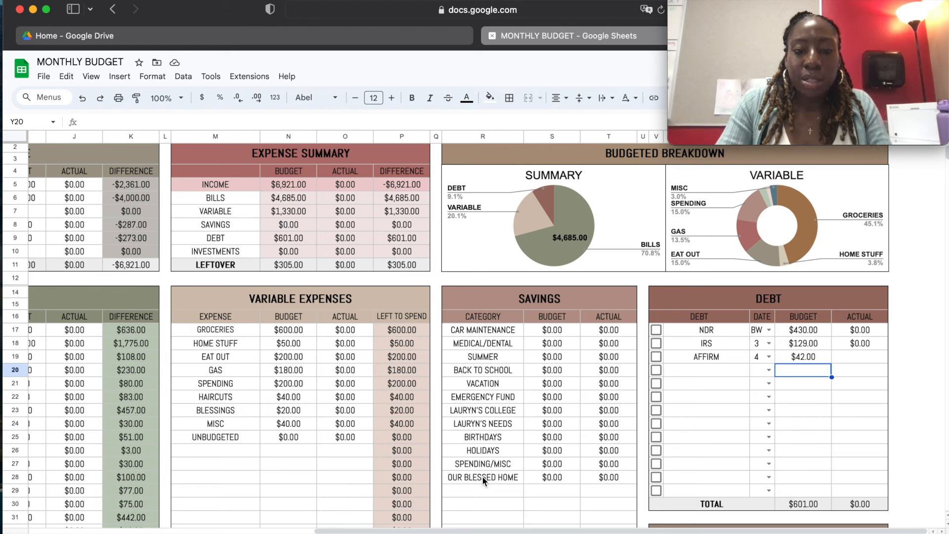
click(544, 438)
text(100)
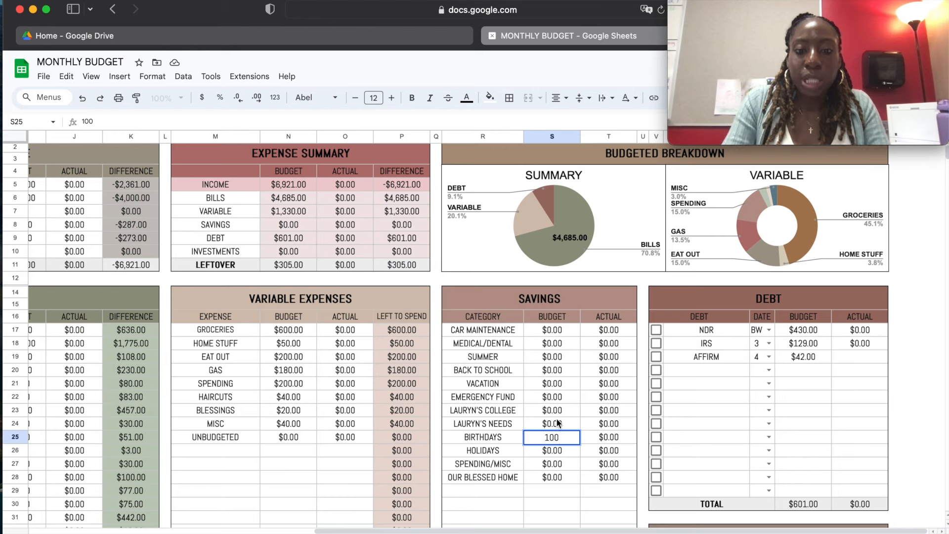
click(558, 424)
text(100)
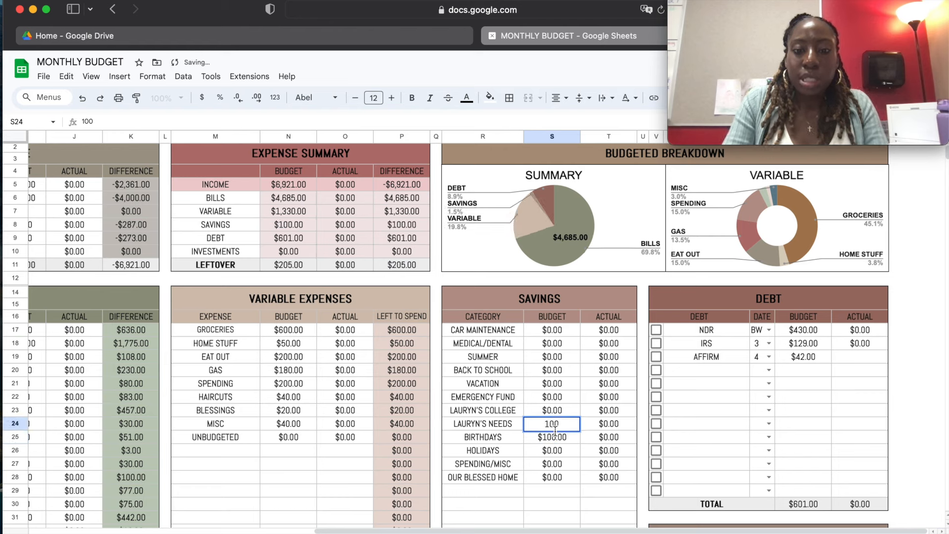
Step: Enter budgeted amounts of 100 for HOLIDAYS and 5 for OUR BLESSED HOME in the Savings table
click(552, 450)
text(100)
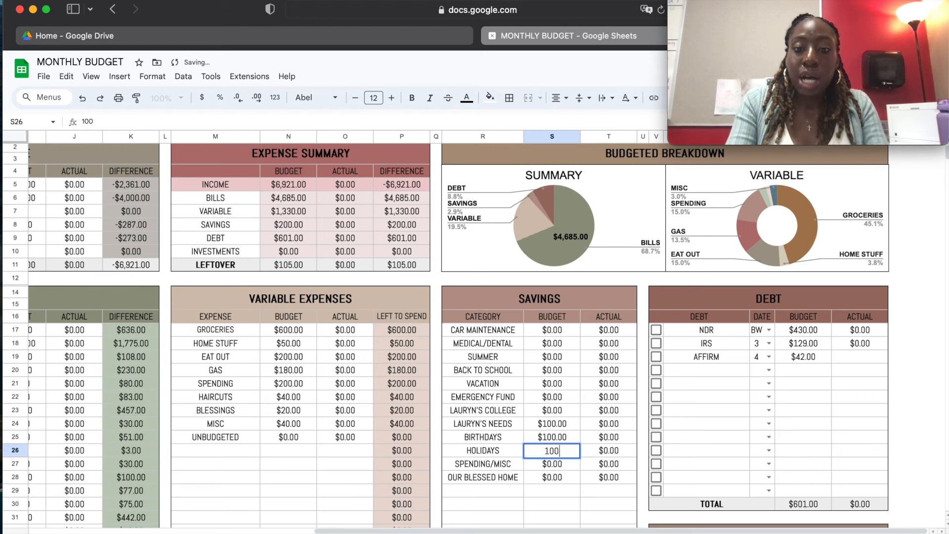
click(553, 478)
text(5)
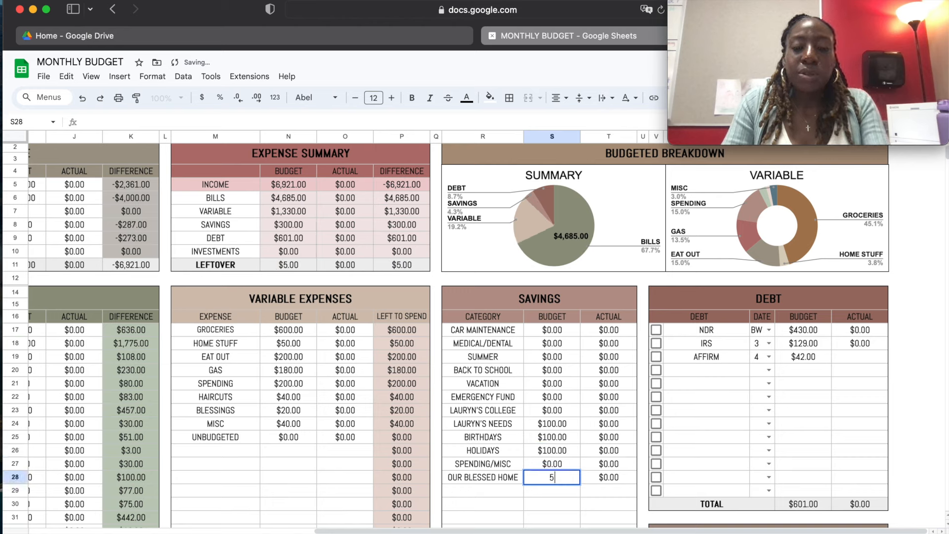
click(326, 480)
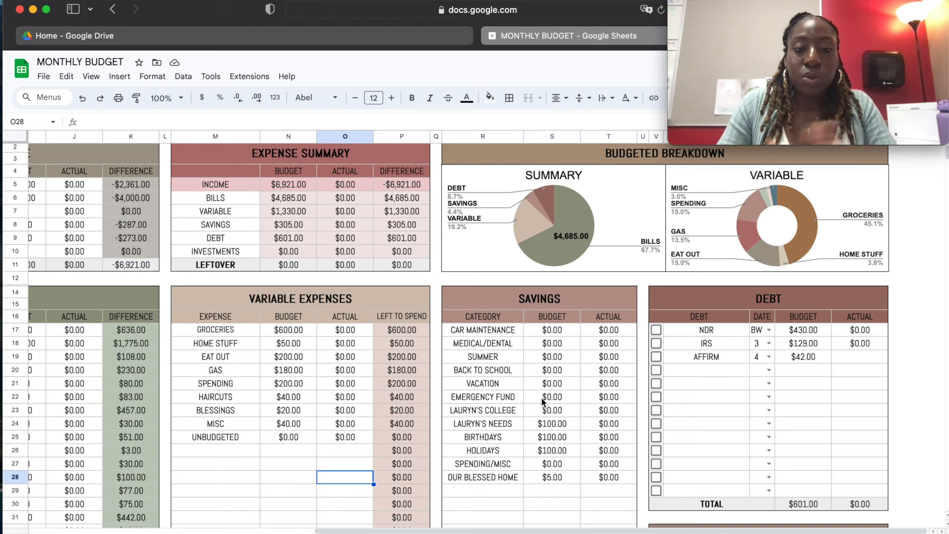
Step: Review the budgeted totals of the Income, Bills, Variable Expenses, Savings, Debt and Investments tables
drag(400, 530, 379, 530)
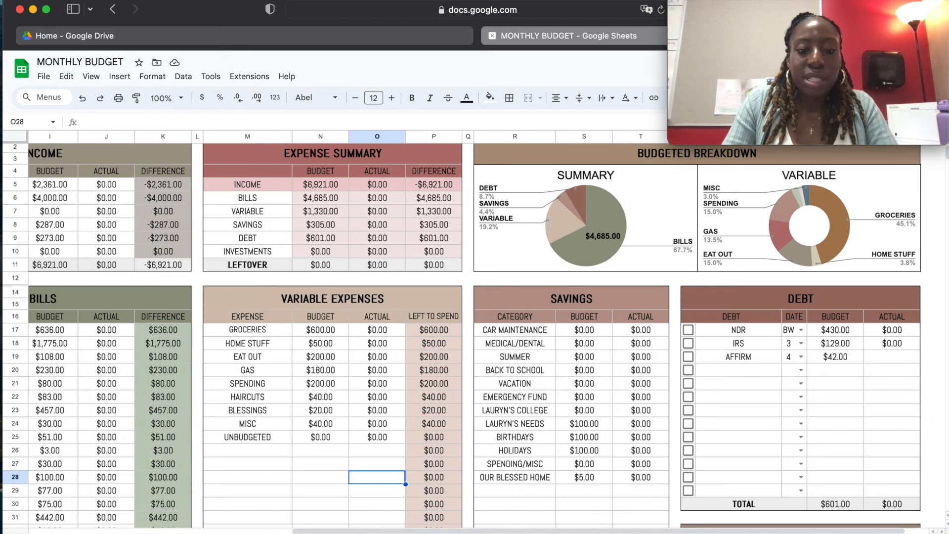
scroll(203, 320, left, 10)
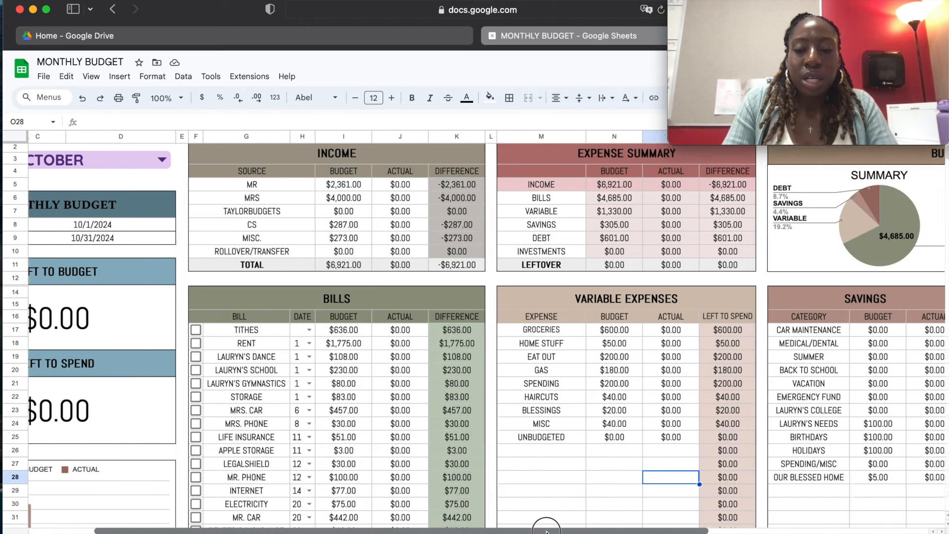
drag(492, 528, 683, 528)
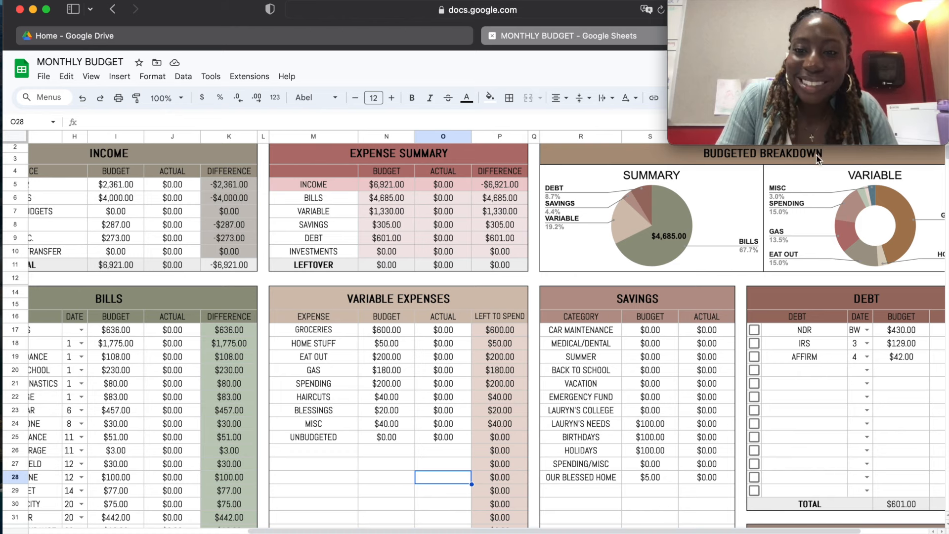
mouse_move(843, 137)
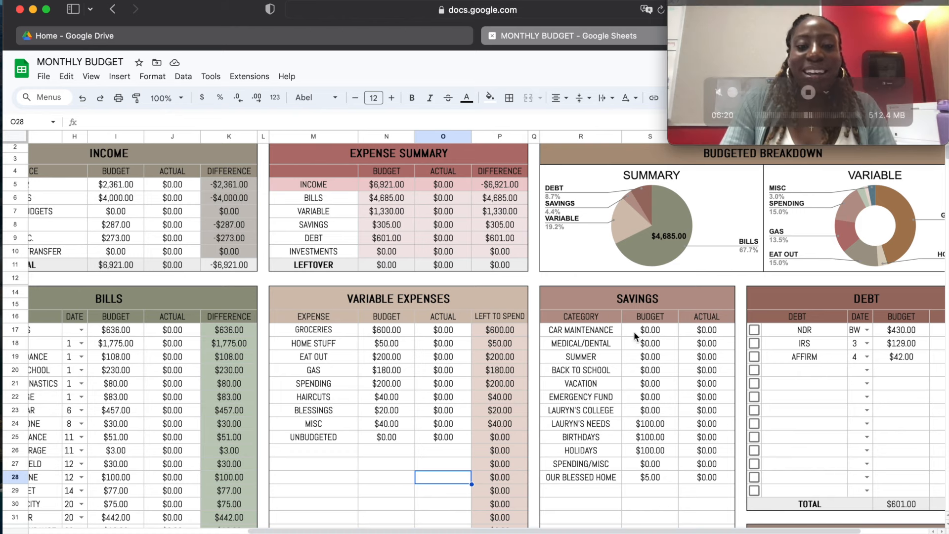
scroll(456, 390, down, 8)
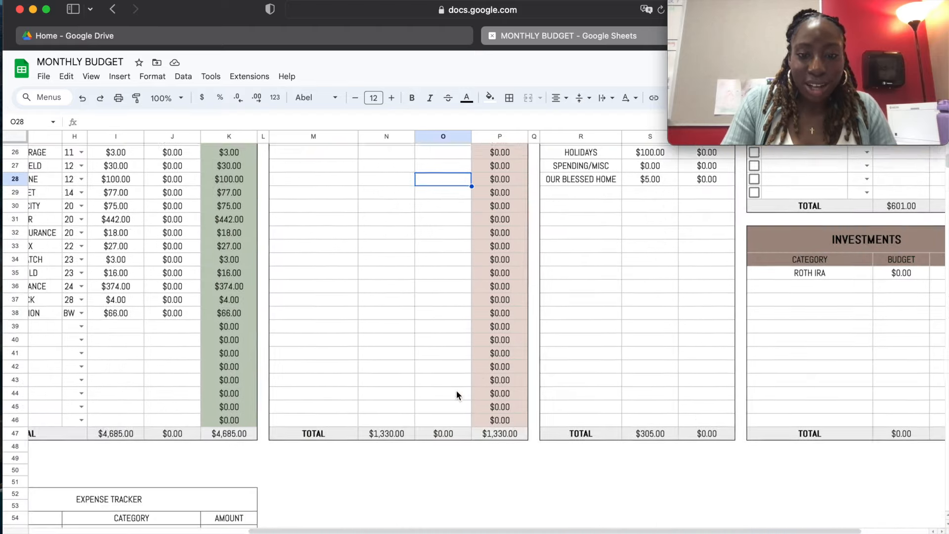
scroll(456, 390, up, 5)
scroll(455, 390, left, 5)
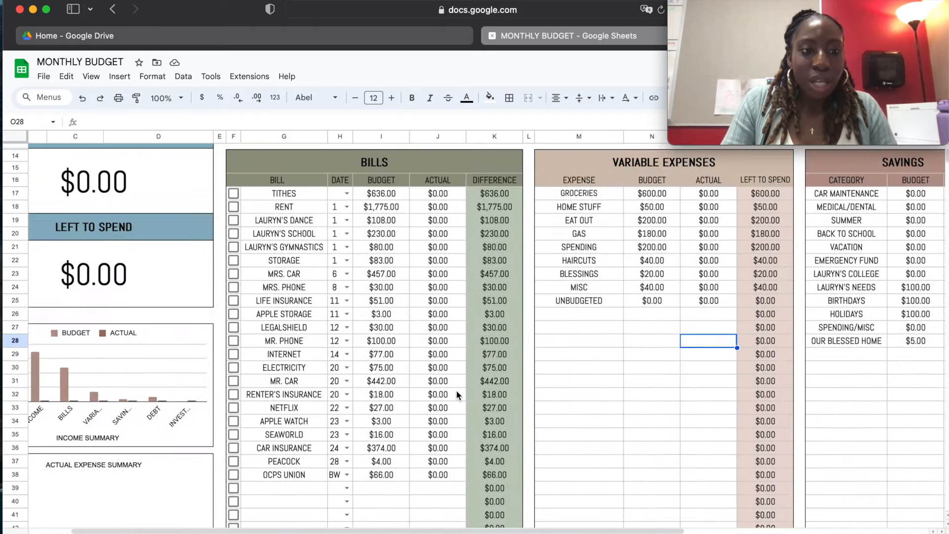
scroll(456, 390, left, 1)
scroll(458, 396, right, 1)
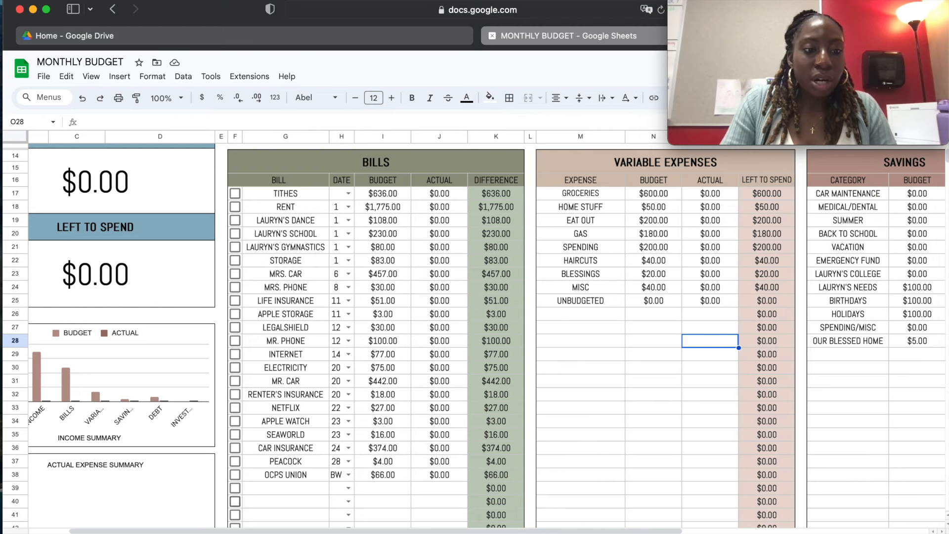
Step: Review the left-to-budget amount, income summary chart and Budgeted Breakdown charts, and dismiss the low-battery notification
drag(107, 532, 66, 532)
scroll(232, 408, up, 5)
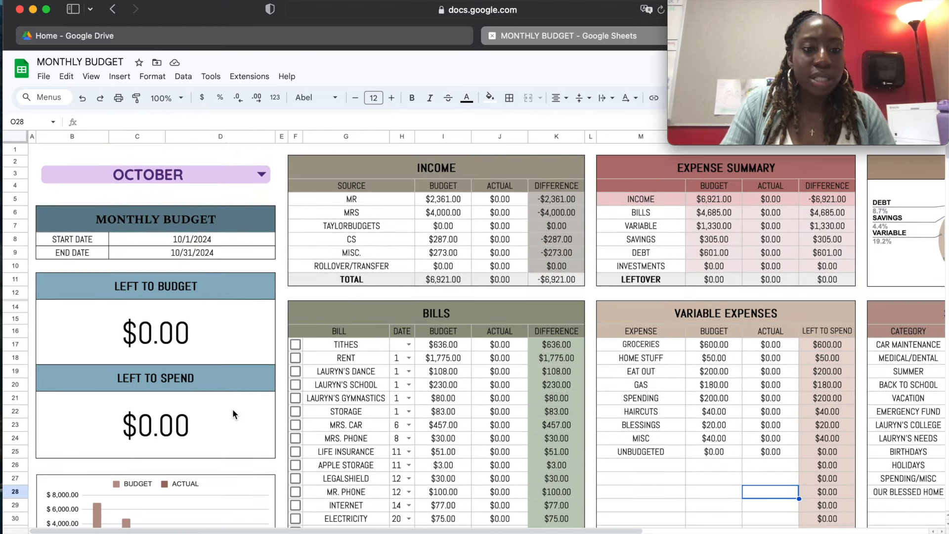
scroll(233, 409, down, 3)
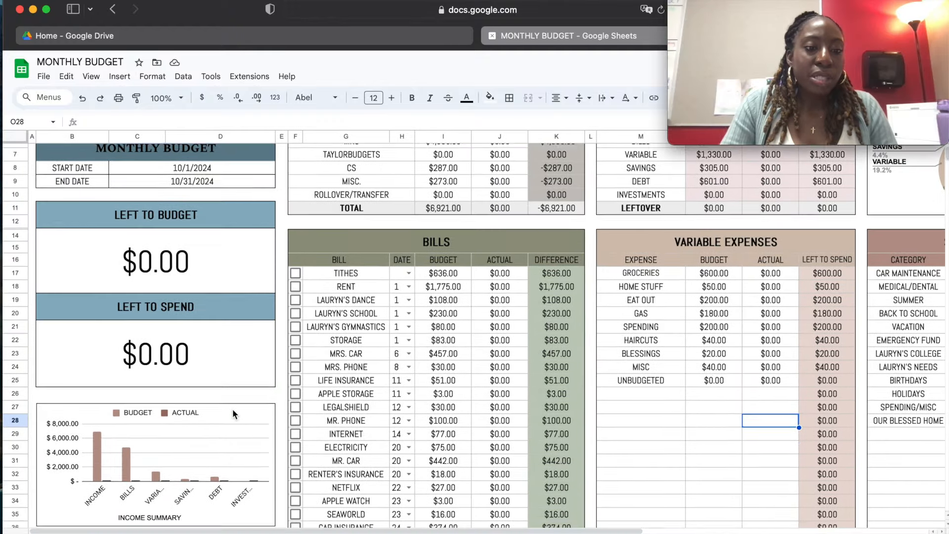
scroll(232, 408, up, 1)
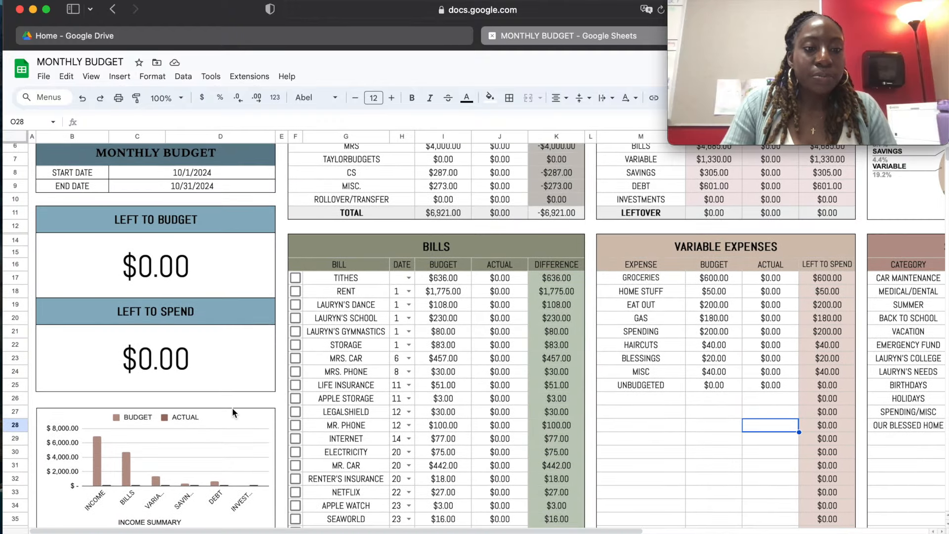
scroll(232, 408, down, 1)
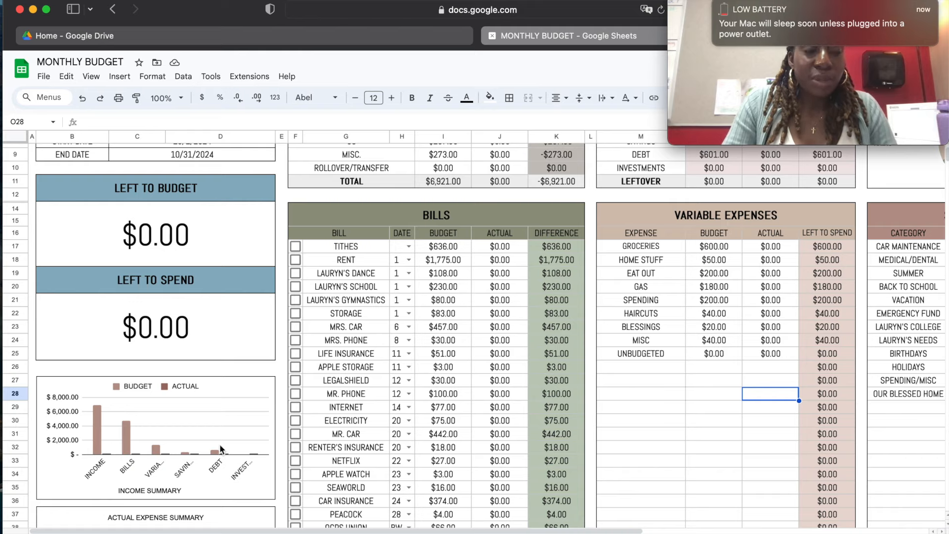
scroll(395, 340, up, 3)
scroll(395, 341, right, 8)
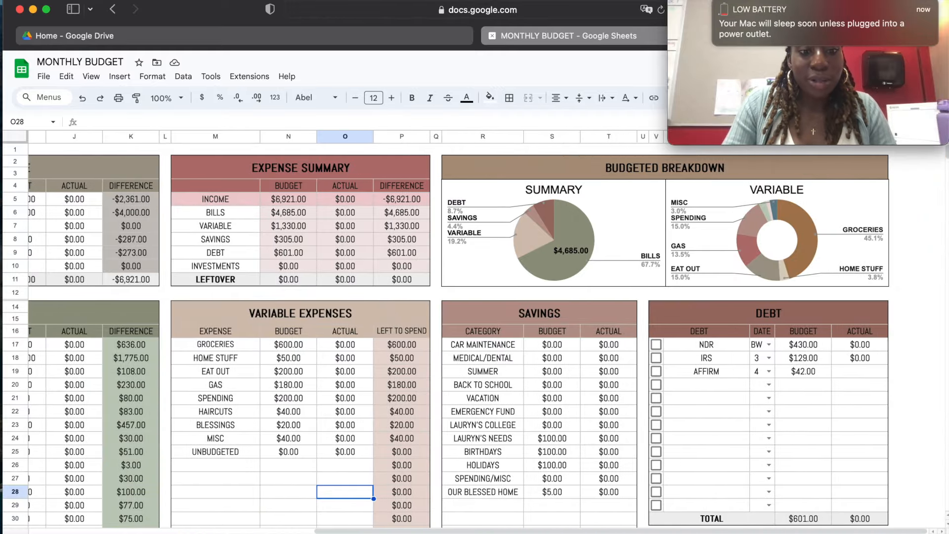
scroll(487, 345, left, 8)
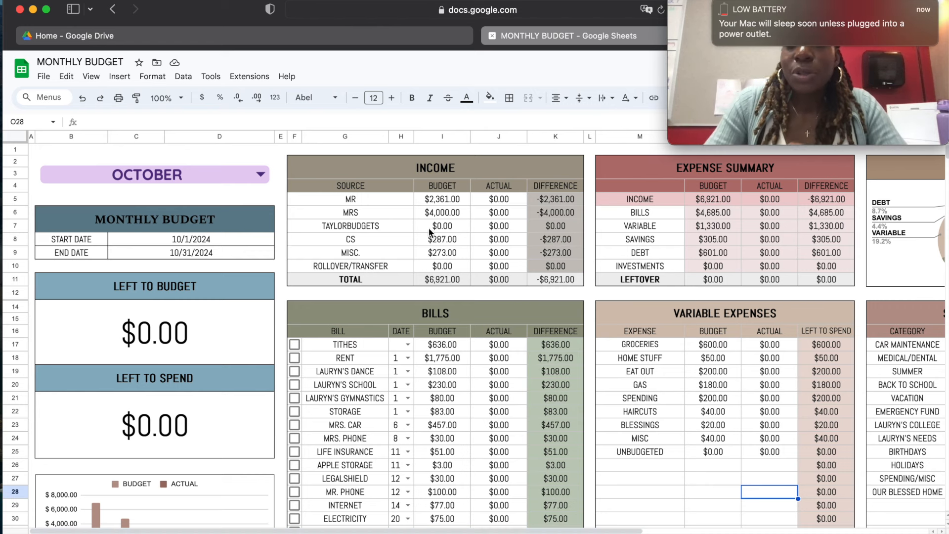
mouse_move(726, 2)
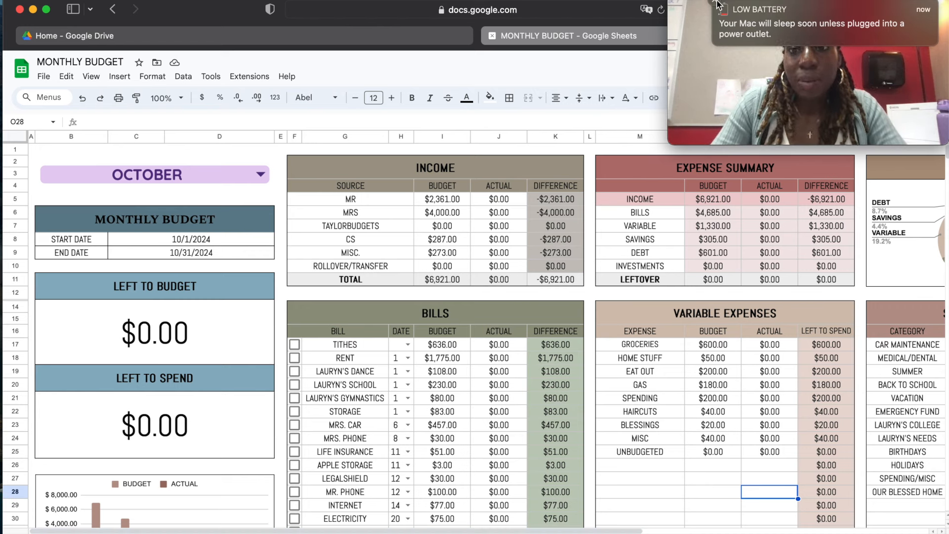
click(717, 4)
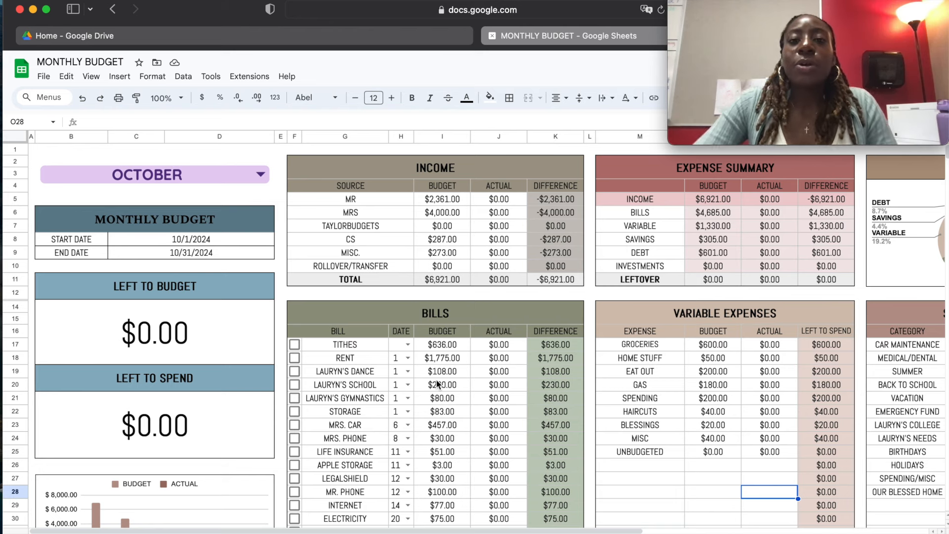